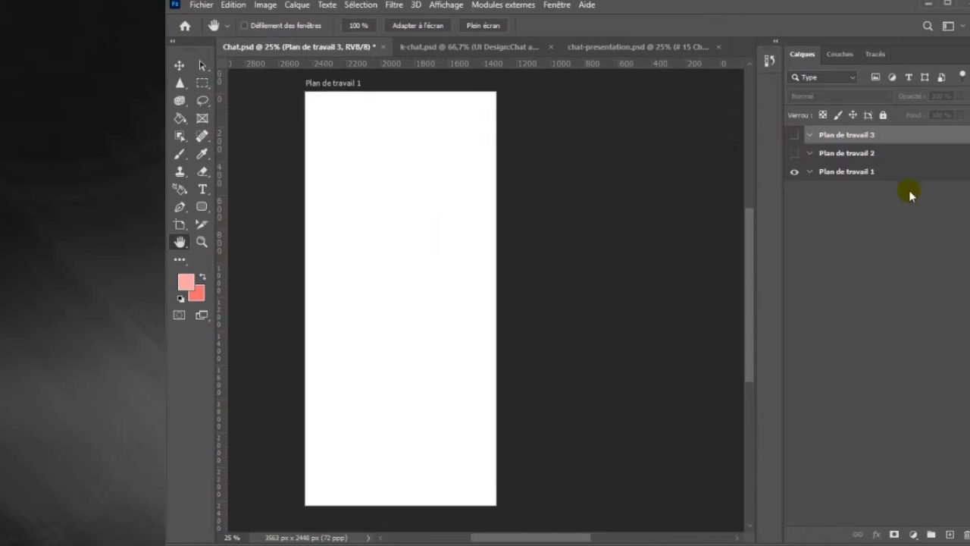
# - Add a new layer to Plan de travail 1 and place the image istock-982634640.jpg in it
pyautogui.click(950, 534)
pyautogui.click(201, 6)
pyautogui.click(260, 274)
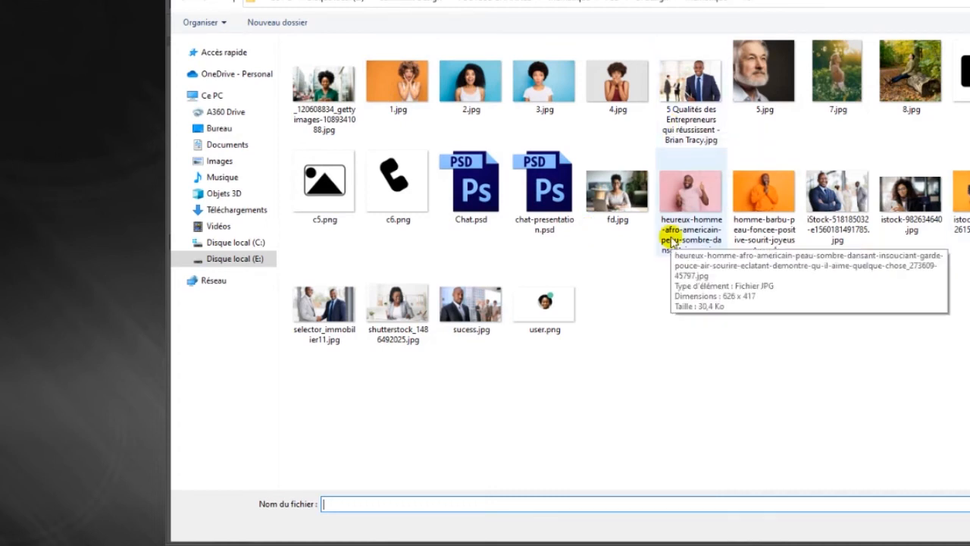
pyautogui.doubleClick(911, 208)
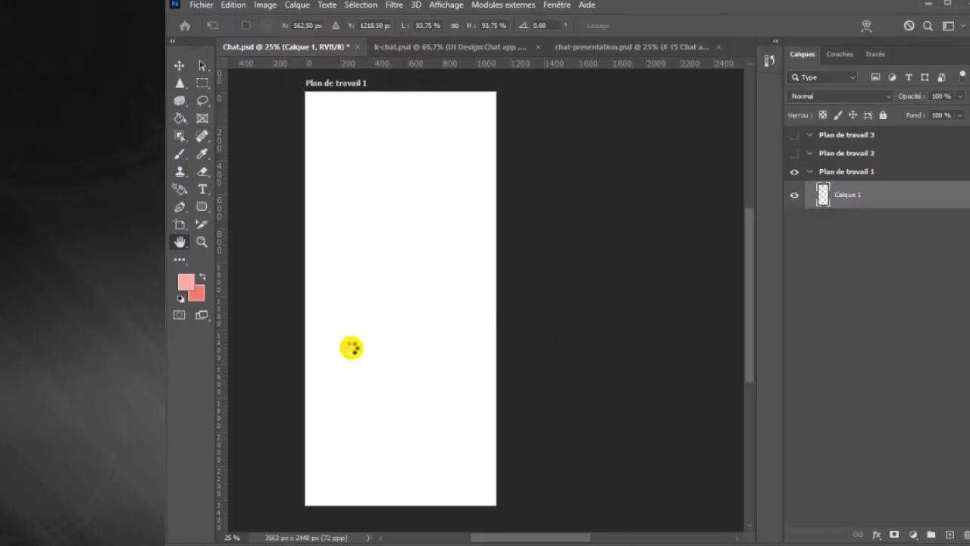
# - Scale the placed photo to about 233 % and position it so the woman fills the upper part of the artboard
pyautogui.moveTo(497, 243); pyautogui.dragTo(606, 182)
pyautogui.keyDown('alt'); pyautogui.click(603, 139); pyautogui.keyUp('alt')
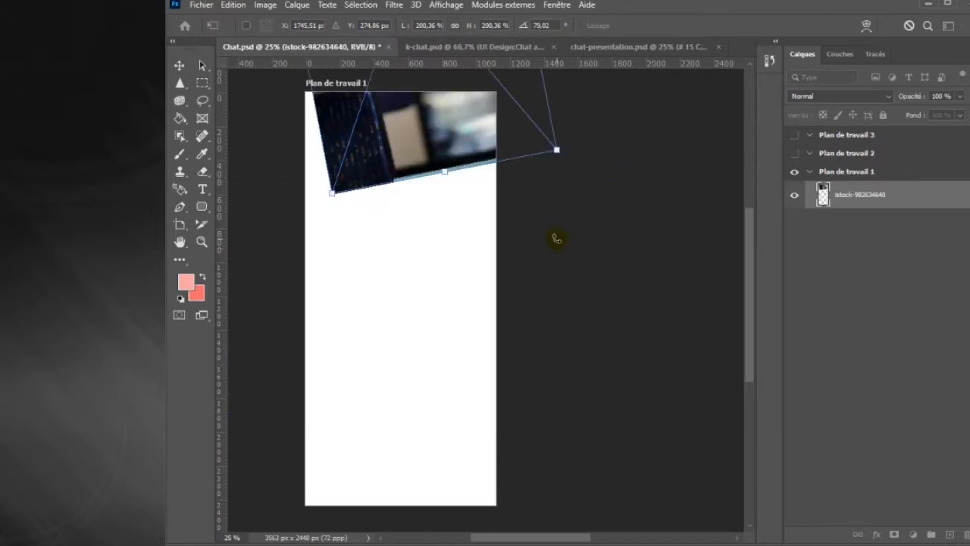
pyautogui.hotkey('ctrl', 'z')
pyautogui.moveTo(604, 184); pyautogui.dragTo(511, 178)
pyautogui.moveTo(379, 263); pyautogui.dragTo(386, 261)
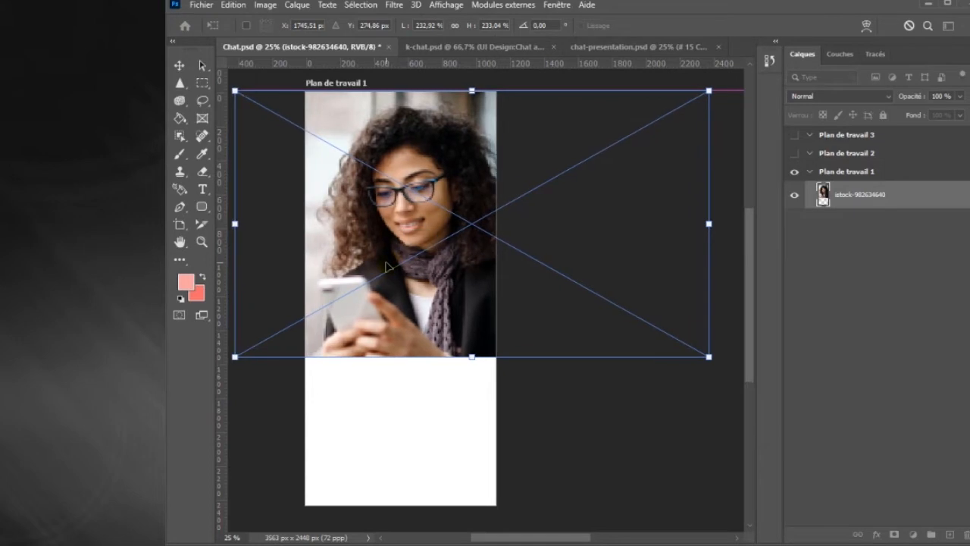
pyautogui.press('Return')
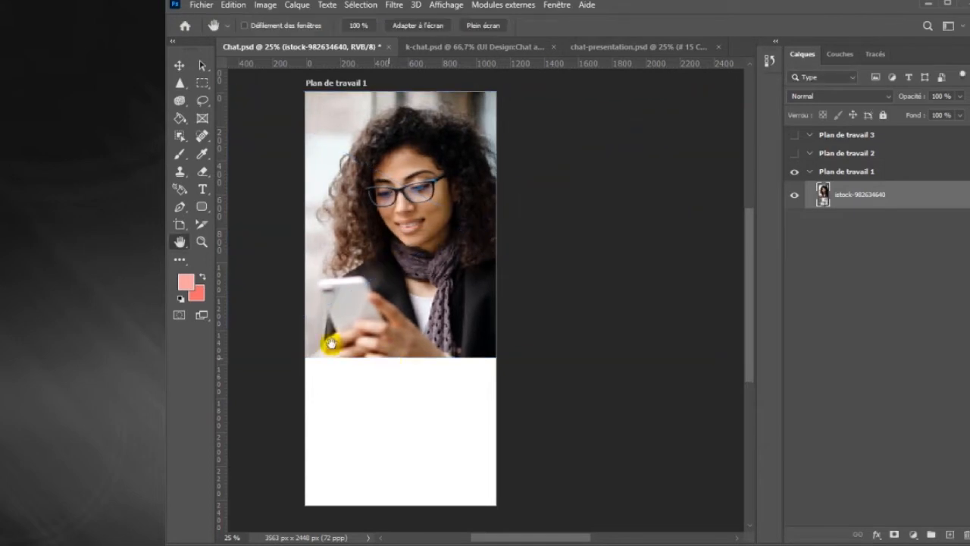
# - Draw a rounded rectangle about 1218 × 1074 px over the artboard's lower part, enlarge its corner rounding and fill it with coral
pyautogui.click(202, 205)
pyautogui.moveTo(295, 346); pyautogui.dragTo(501, 526)
pyautogui.moveTo(483, 370); pyautogui.dragTo(479, 374)
pyautogui.click(327, 27)
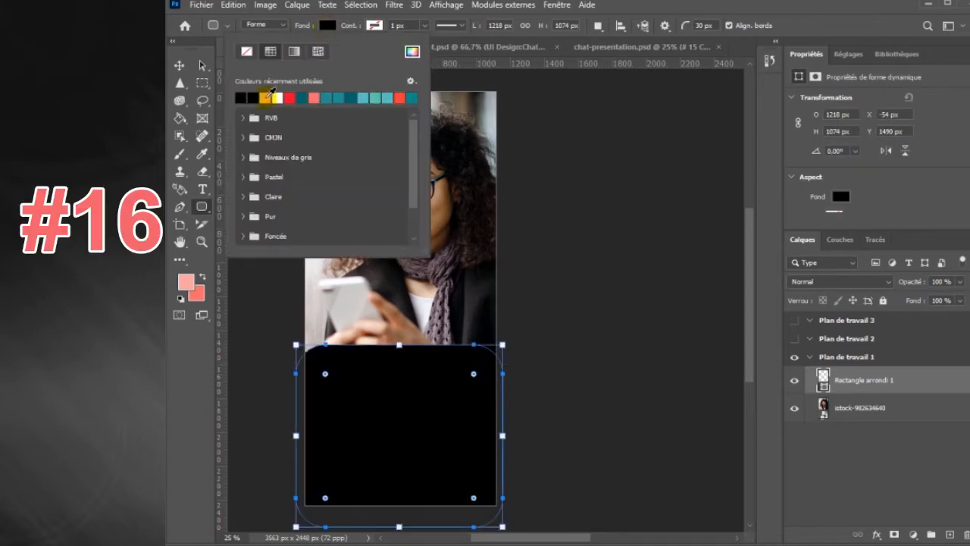
pyautogui.click(267, 96)
pyautogui.click(314, 96)
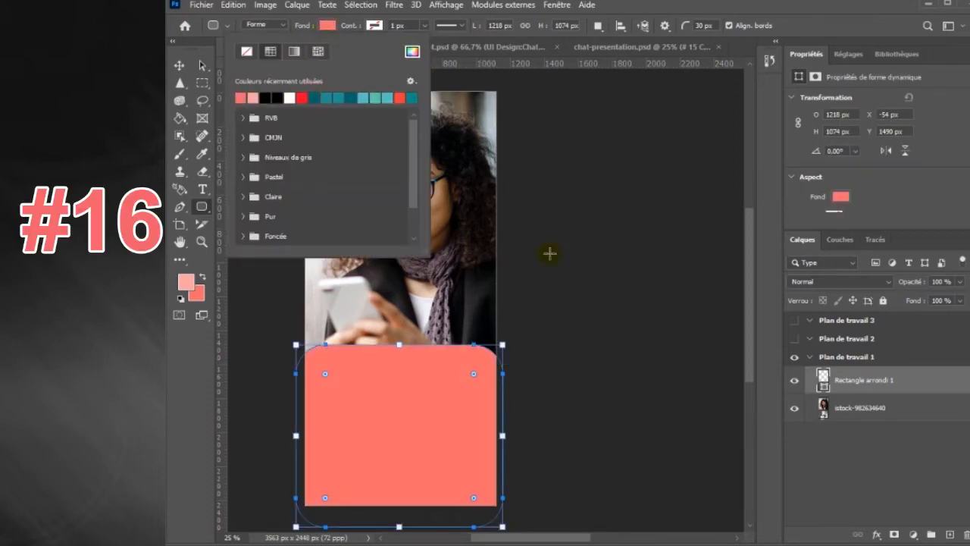
# - Hide the Properties panel and deselect the large coral rectangle with the Move tool
pyautogui.press('v')
pyautogui.click(556, 5)
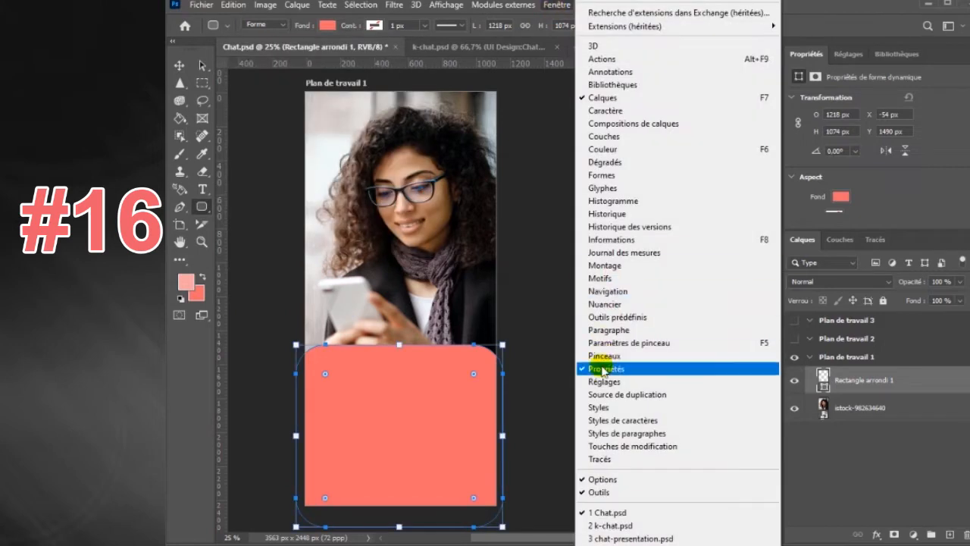
pyautogui.click(599, 368)
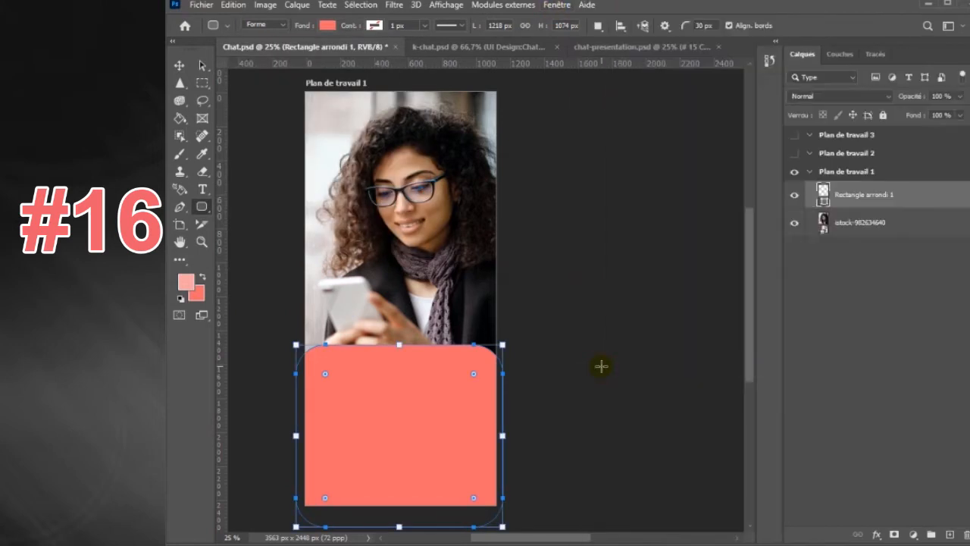
pyautogui.click(178, 66)
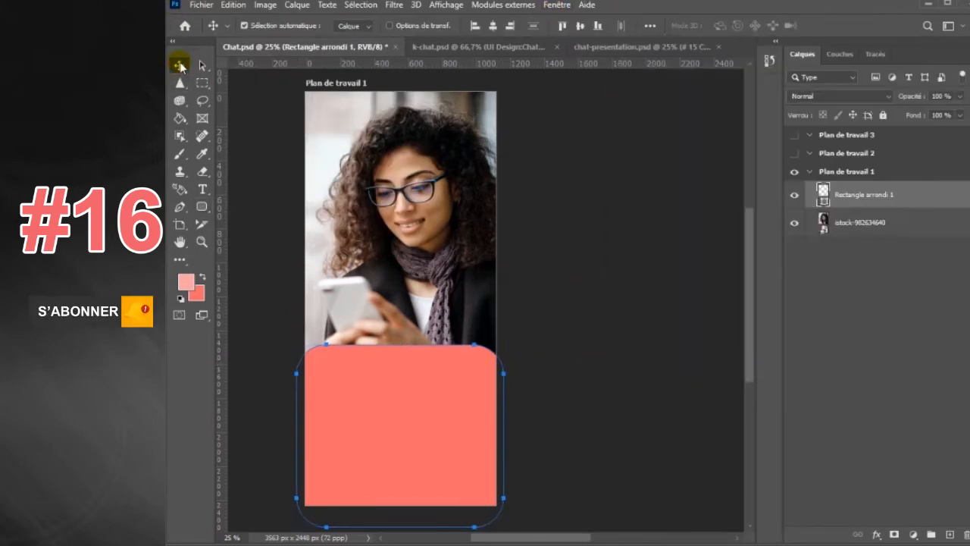
pyautogui.click(443, 269)
pyautogui.click(567, 411)
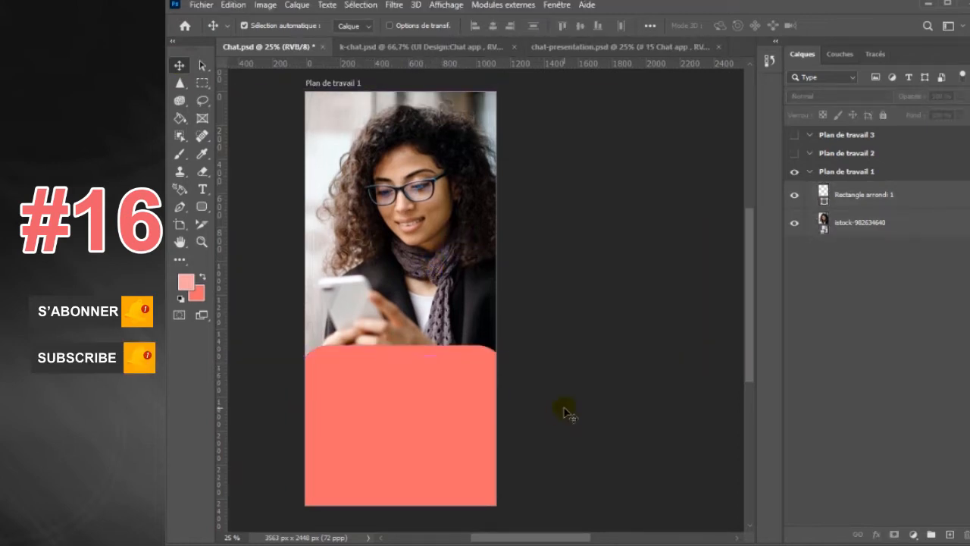
# - Draw a small rounded rectangle about 419 × 150 px on the left half of the coral panel
pyautogui.click(201, 206)
pyautogui.click(930, 195)
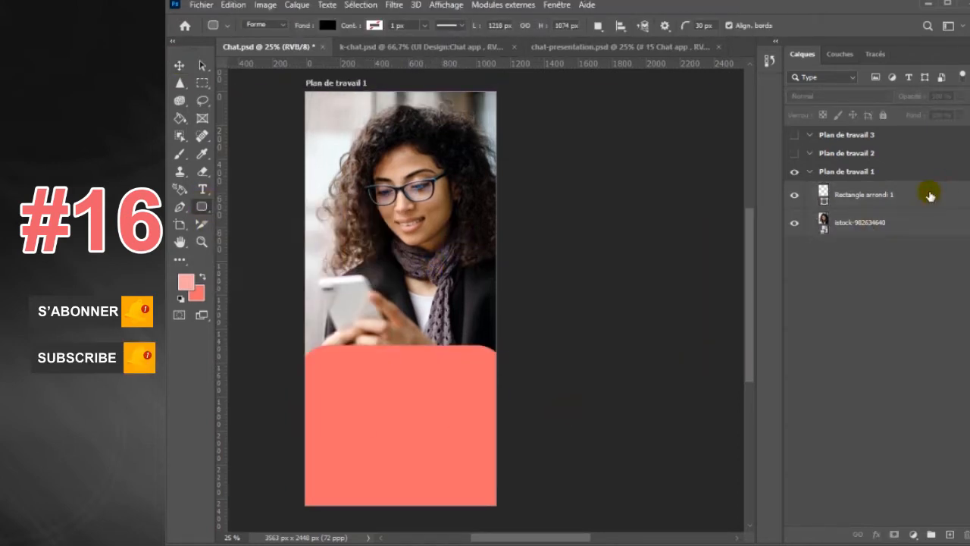
pyautogui.moveTo(331, 412); pyautogui.dragTo(402, 437)
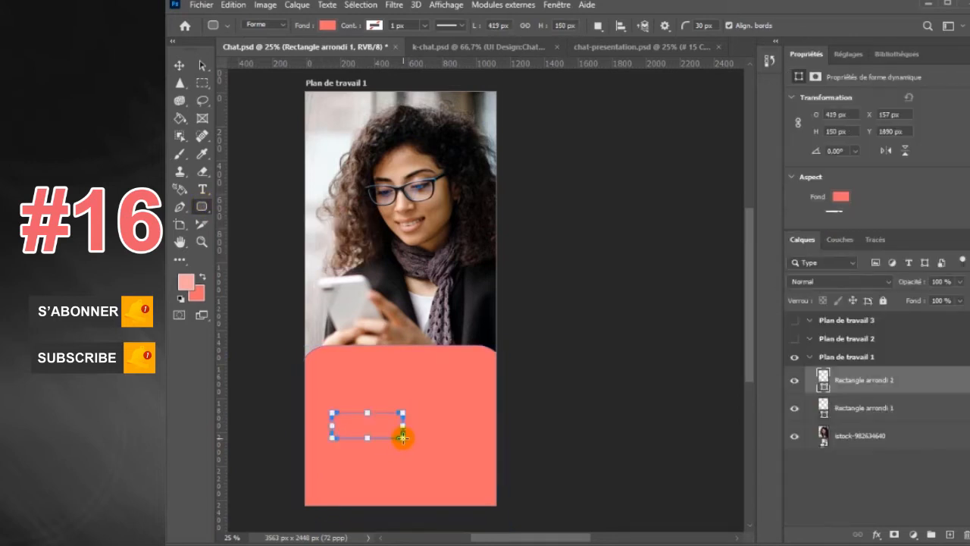
# - Give the small rounded rectangle no fill and a white outline about 4.43 px wide
pyautogui.click(328, 25)
pyautogui.click(374, 26)
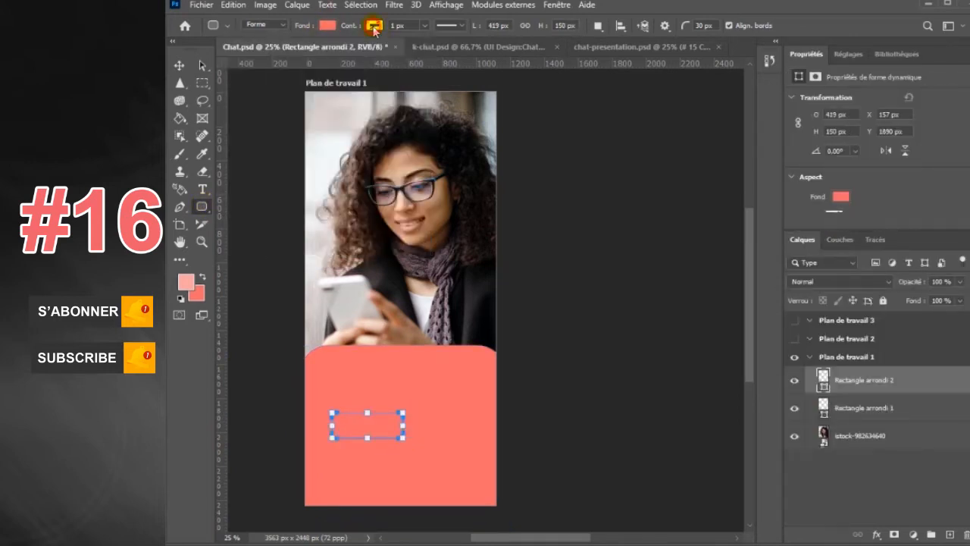
pyautogui.click(335, 97)
pyautogui.click(331, 26)
pyautogui.click(329, 26)
pyautogui.moveTo(423, 28); pyautogui.dragTo(428, 42)
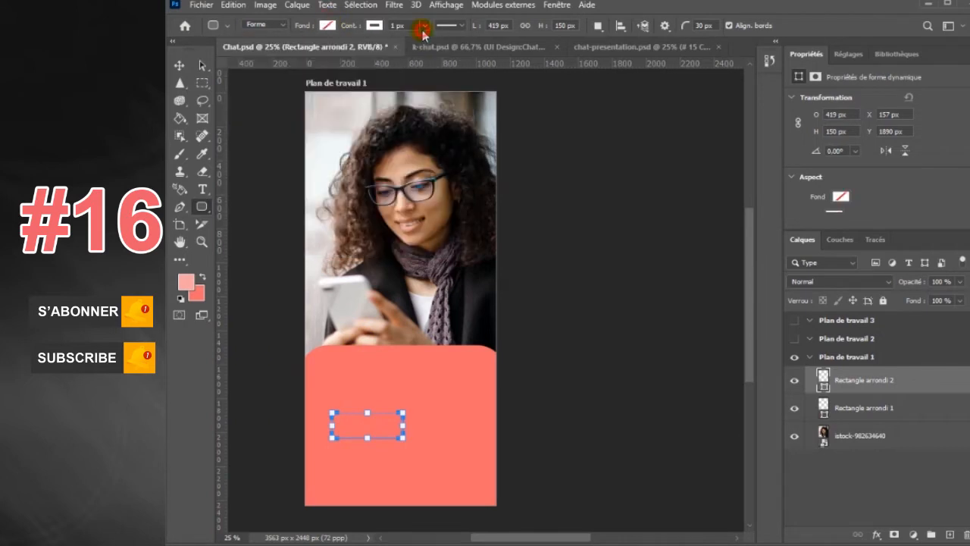
pyautogui.click(179, 65)
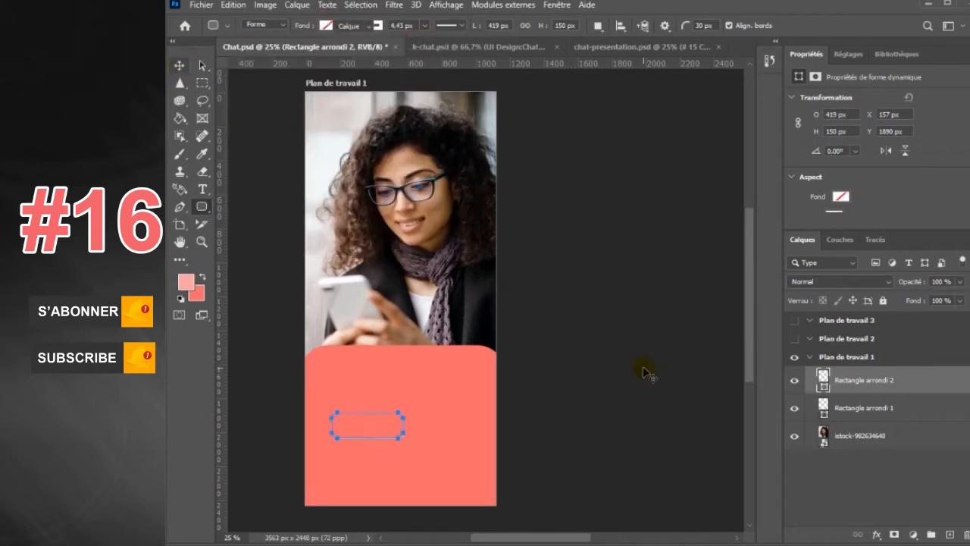
pyautogui.click(899, 404)
pyautogui.click(859, 381)
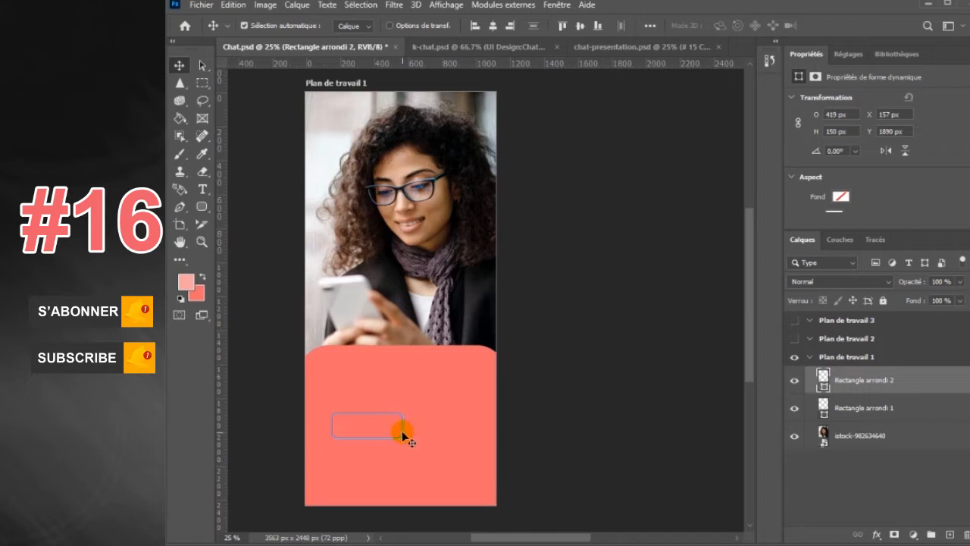
pyautogui.click(203, 66)
pyautogui.click(385, 421)
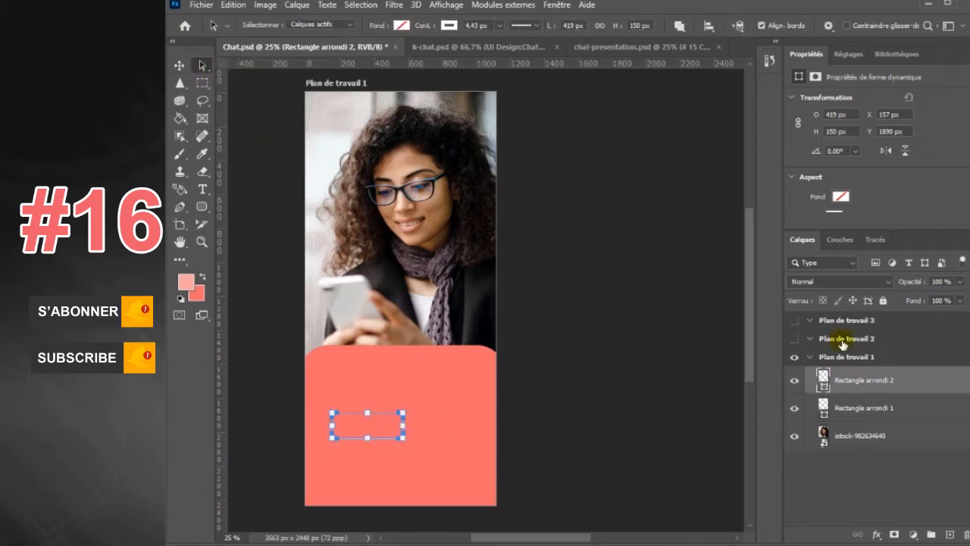
pyautogui.press('v')
pyautogui.click(408, 447)
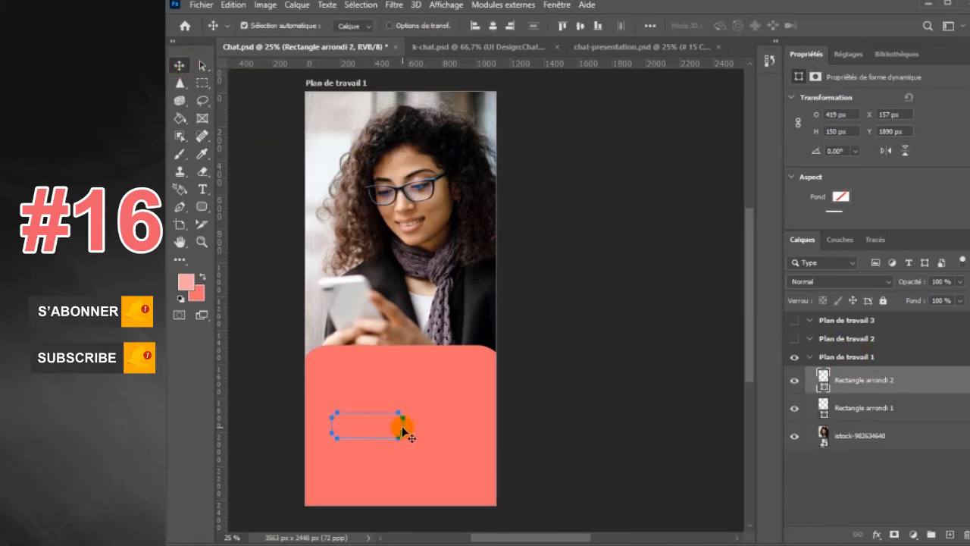
pyautogui.moveTo(402, 427); pyautogui.dragTo(439, 428)
pyautogui.hotkey('ctrl', 'z')
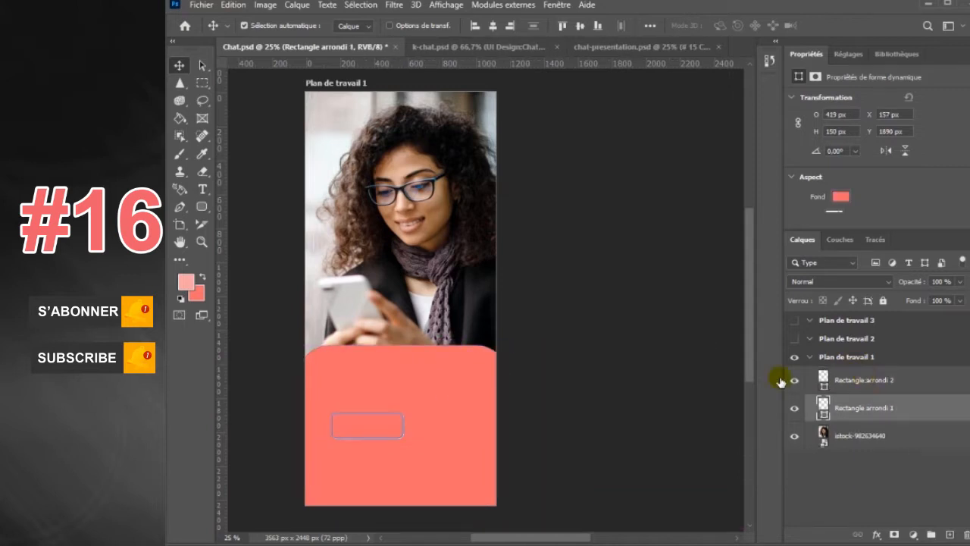
# - Duplicate the outlined rounded rectangle (Rectangle arrondi 2) and shift the copy horizontally to the right
pyautogui.click(865, 377)
pyautogui.click(870, 408)
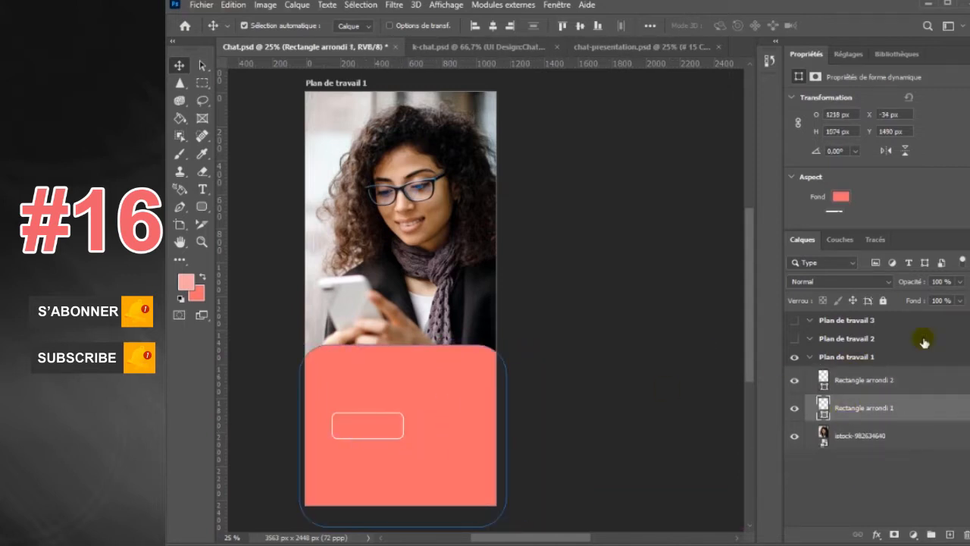
pyautogui.click(880, 383)
pyautogui.hotkey('alt', 'shift', 'Right')
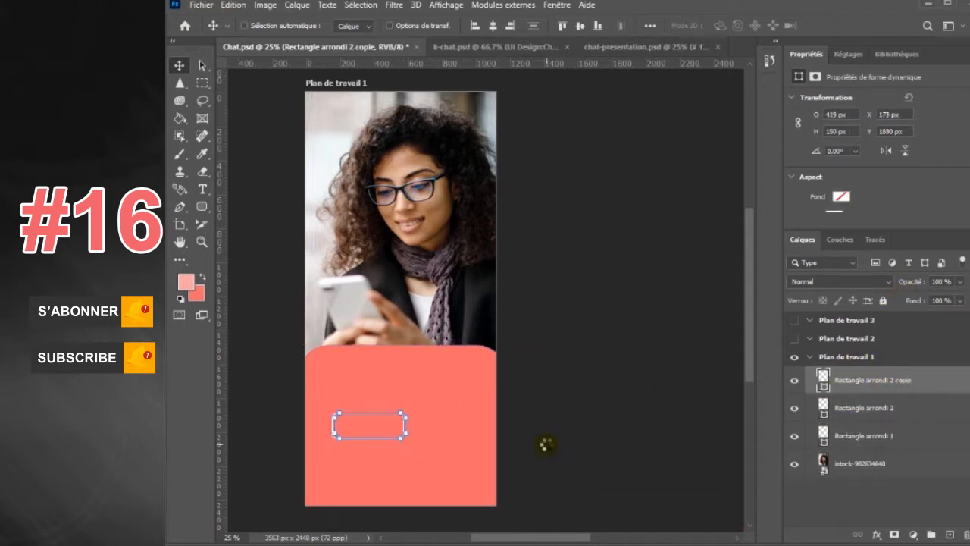
pyautogui.moveTo(408, 429)
pyautogui.mouseDown()
pyautogui.moveTo(444, 423)
pyautogui.moveTo(396, 357)
pyautogui.moveTo(417, 422)
pyautogui.moveTo(407, 415)
pyautogui.moveTo(405, 426)
pyautogui.mouseUp()
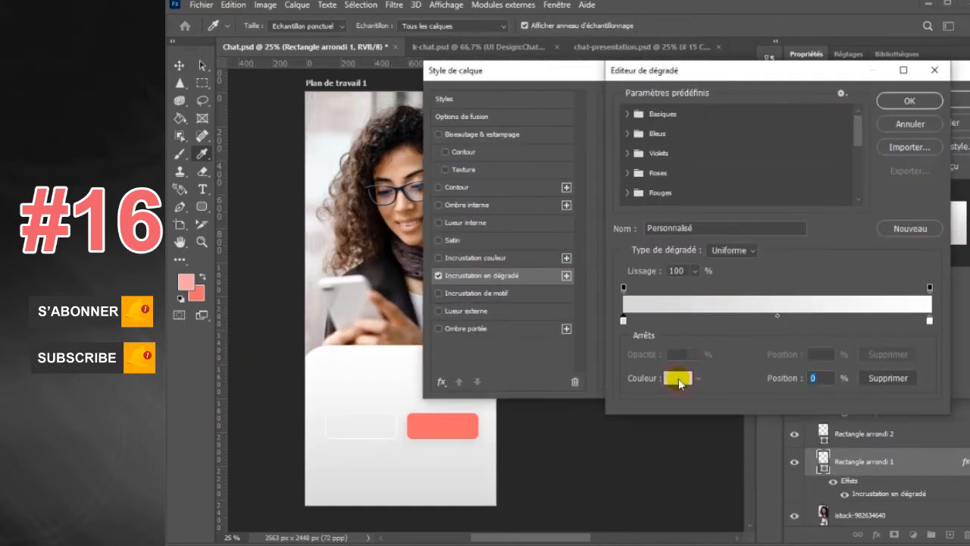
# - Set the starting colour of the large panel's gradient overlay to the coral sampled from the filled button
pyautogui.click(680, 380)
pyautogui.click(443, 421)
pyautogui.click(796, 292)
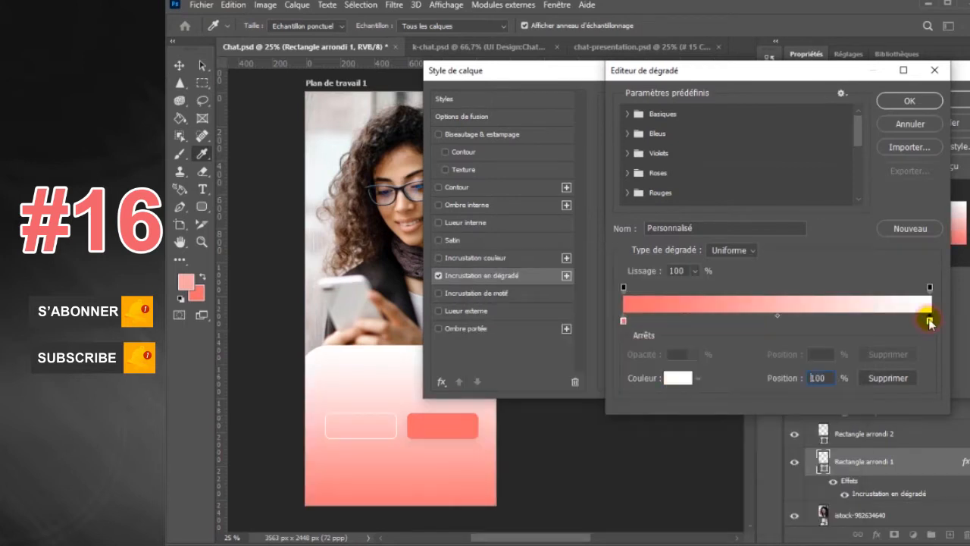
# - Set the gradient's end colour to light pink f6b9b9 and apply the gradient overlay to the large panel
pyautogui.click(678, 377)
pyautogui.click(189, 285)
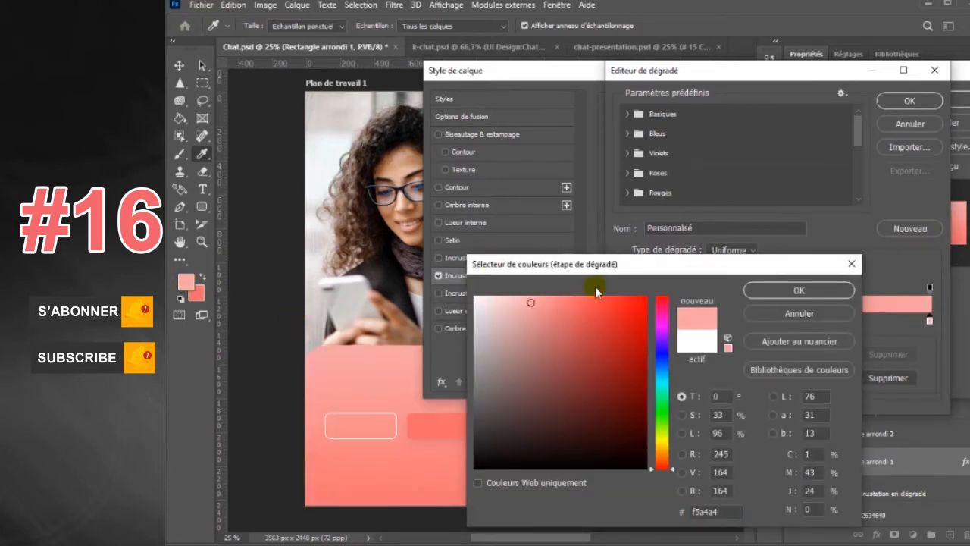
pyautogui.moveTo(525, 300); pyautogui.dragTo(516, 302)
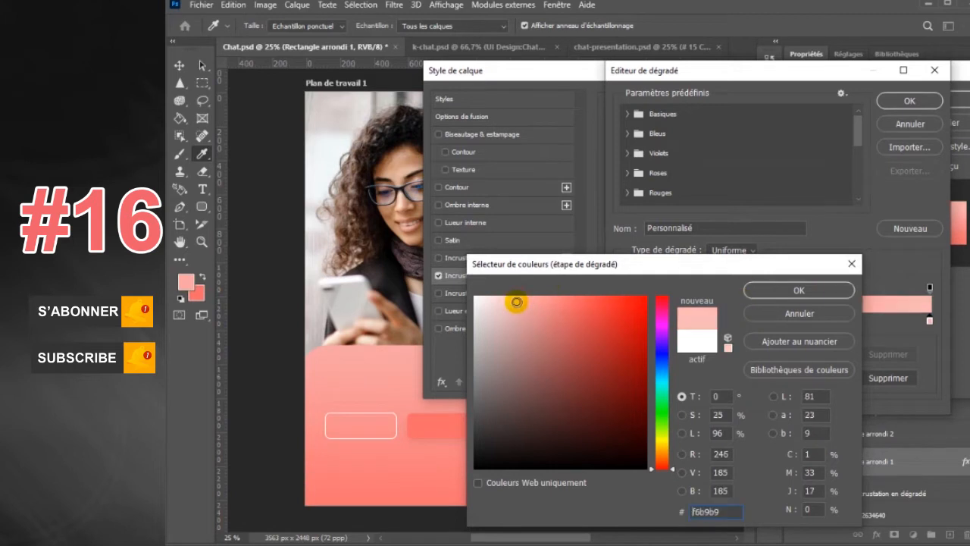
pyautogui.click(834, 290)
pyautogui.click(909, 100)
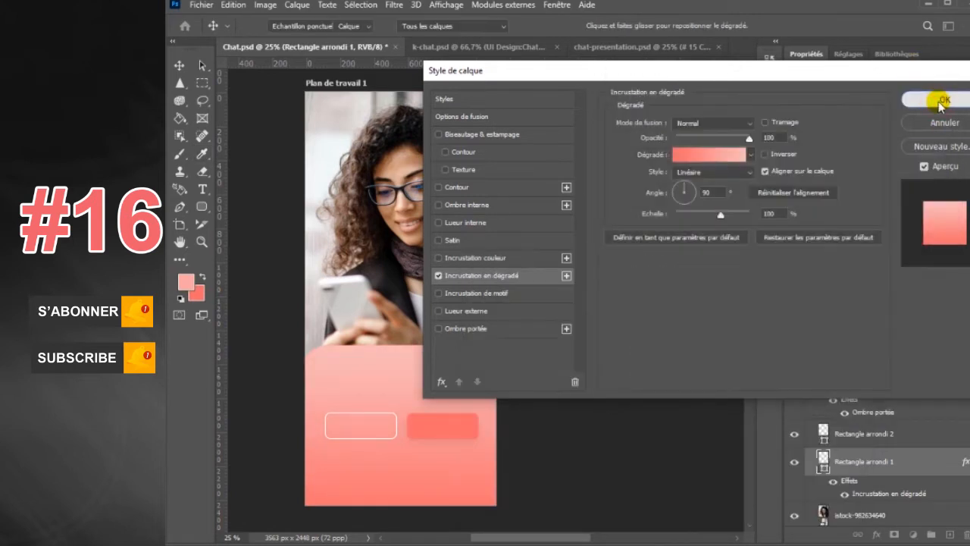
pyautogui.click(924, 100)
# - Deselect the layers, activate the horizontal Type tool and set the text colour to black (000000)
pyautogui.moveTo(570, 317); pyautogui.dragTo(229, 182)
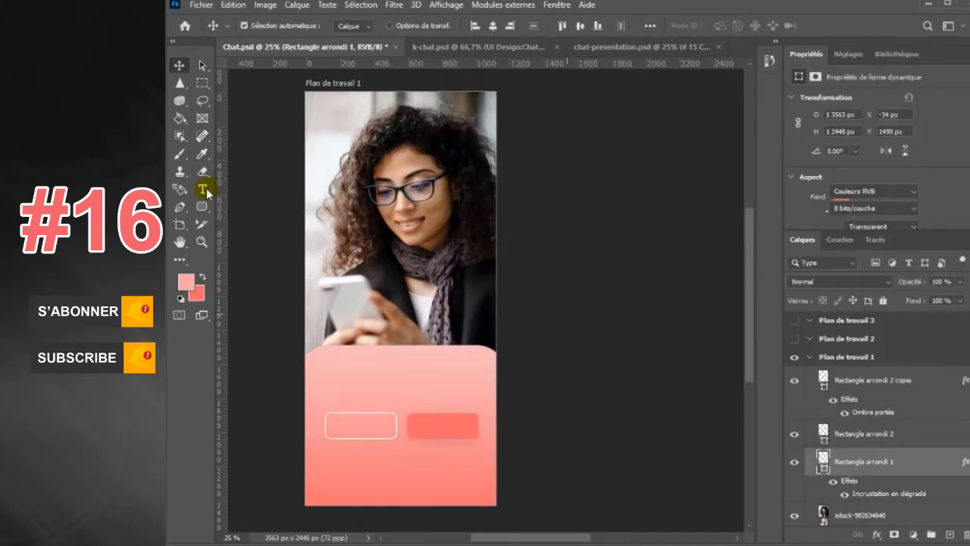
pyautogui.click(204, 190)
pyautogui.click(253, 195)
pyautogui.click(708, 26)
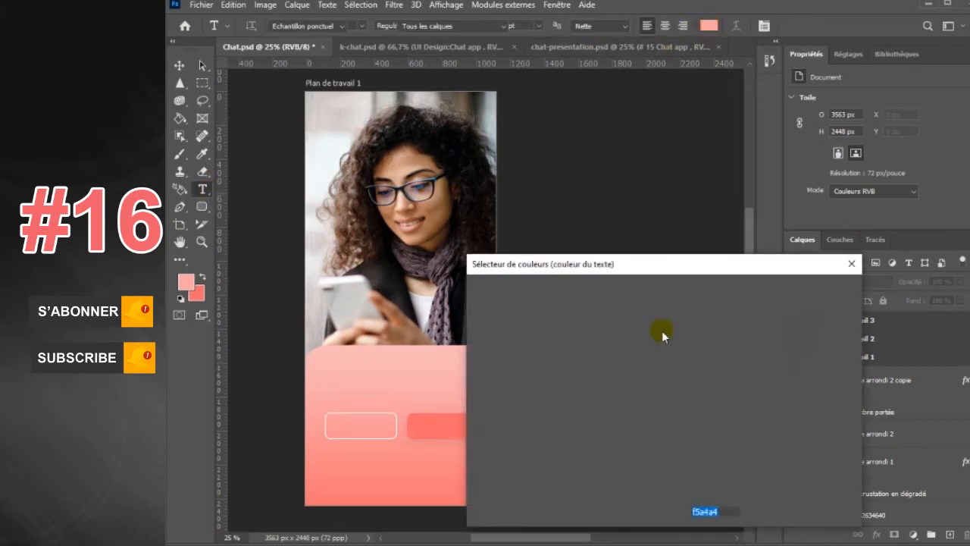
pyautogui.write('000000')
pyautogui.click(798, 291)
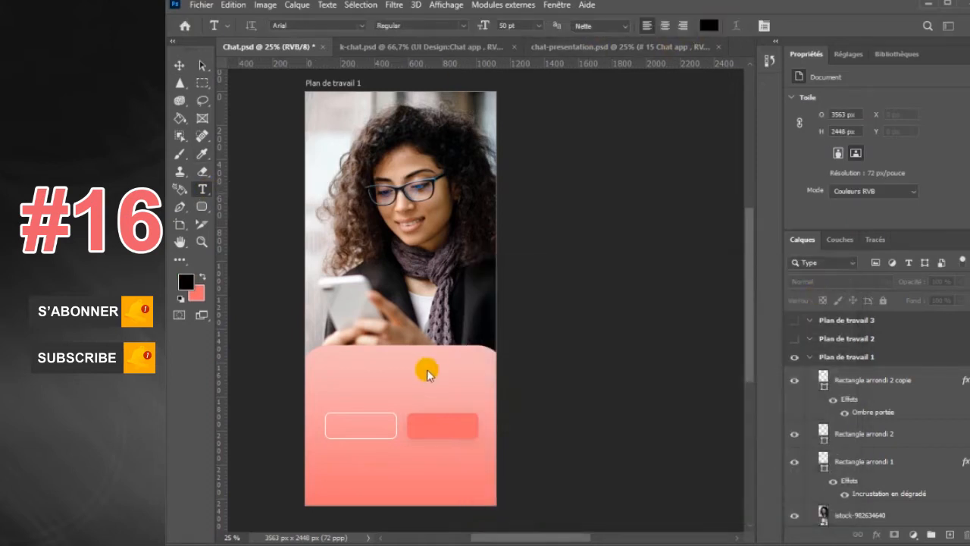
# - Add the text "Login" on the gradient panel above the outlined button
pyautogui.click(343, 388)
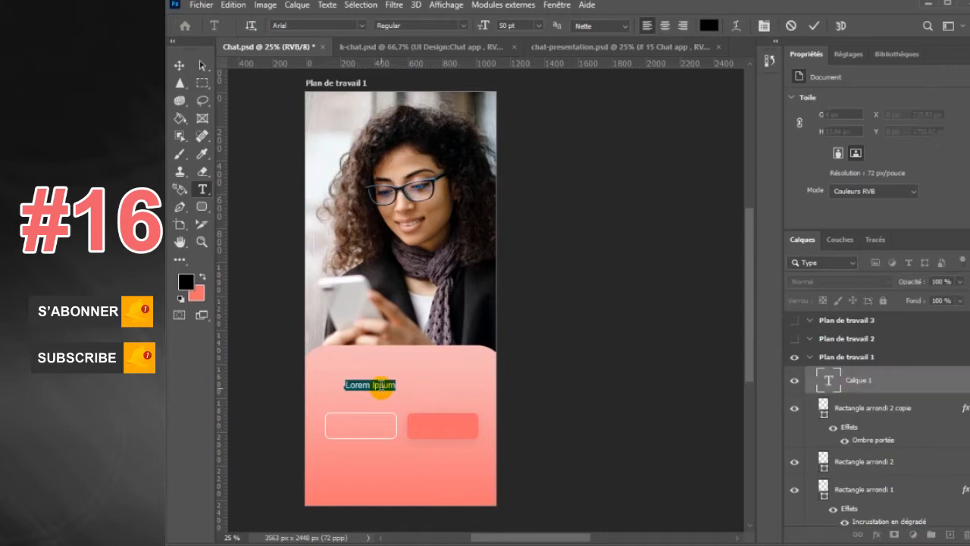
pyautogui.write('Login')
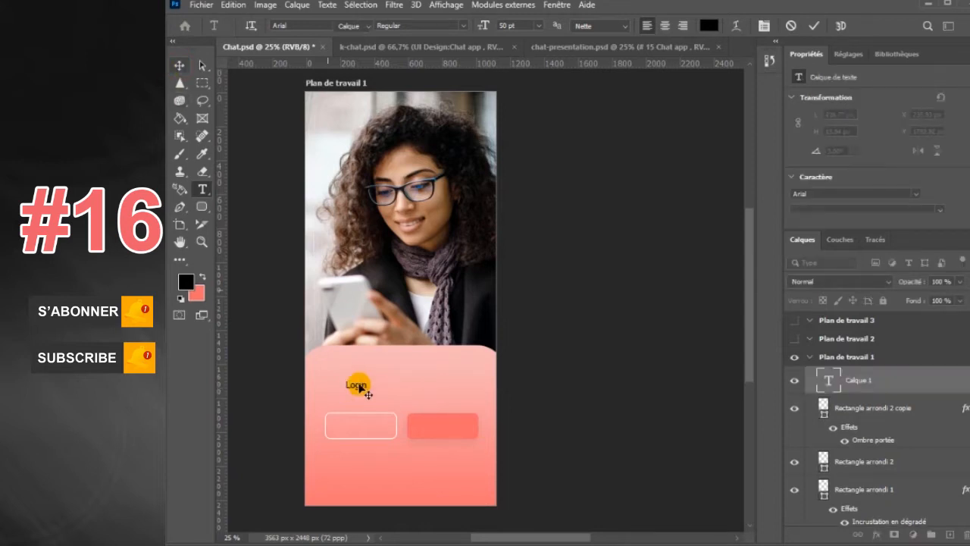
pyautogui.hotkey('ctrl', 'Return')
# - Duplicate the "Login" text onto the coral button and change the copy to "Sign in"
pyautogui.press('v')
pyautogui.moveTo(362, 389); pyautogui.dragTo(449, 430)
pyautogui.rightClick(202, 189)
pyautogui.click(250, 187)
pyautogui.write('Sign in')
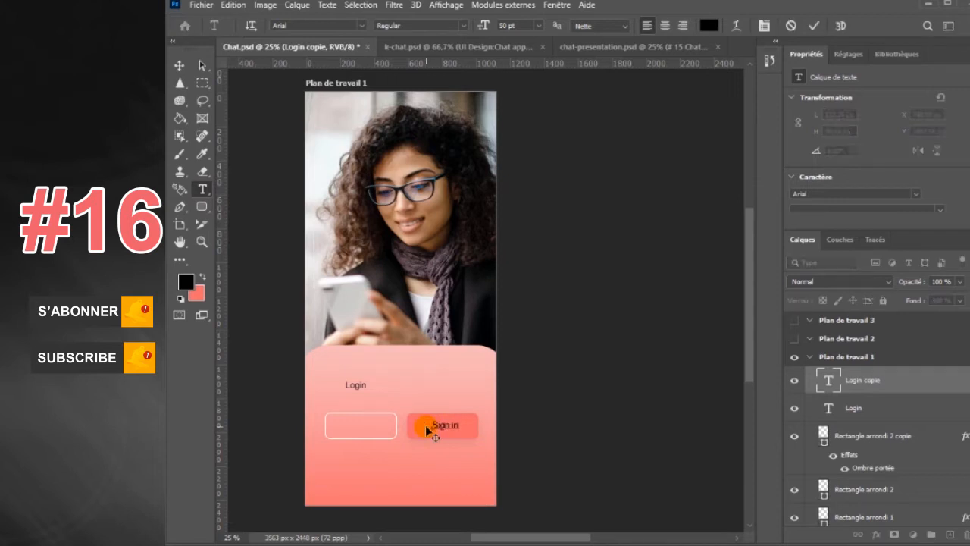
# - Set the colour of the "Sign in" text to white
pyautogui.click(709, 25)
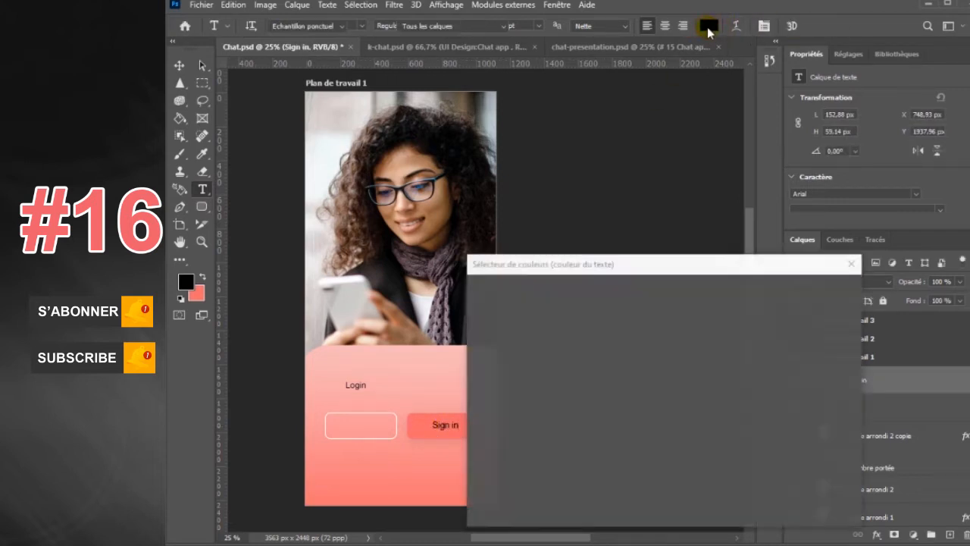
pyautogui.write('ff')
pyautogui.moveTo(888, 515)
pyautogui.click(791, 289)
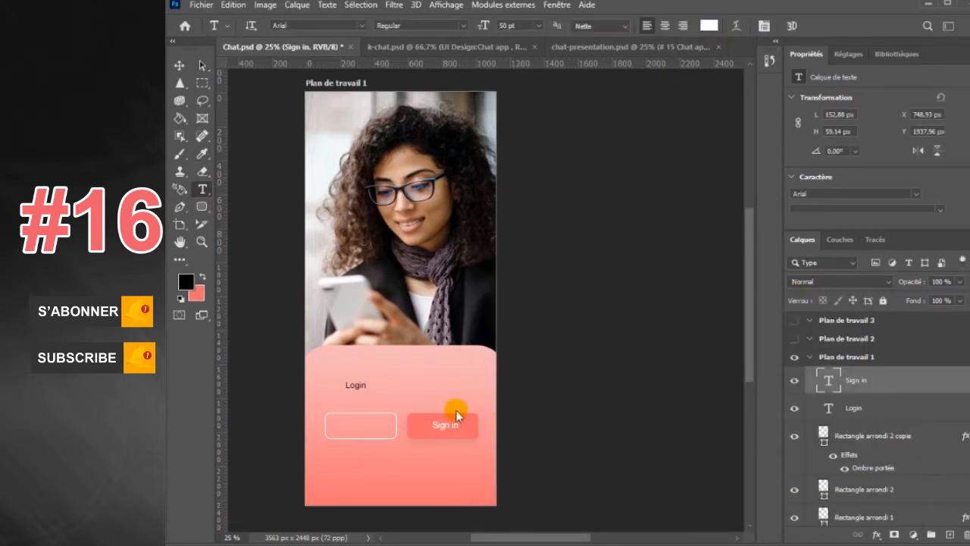
# - Move the "Login" text onto the outlined button and set its colour to white (ffffff)
pyautogui.press('v')
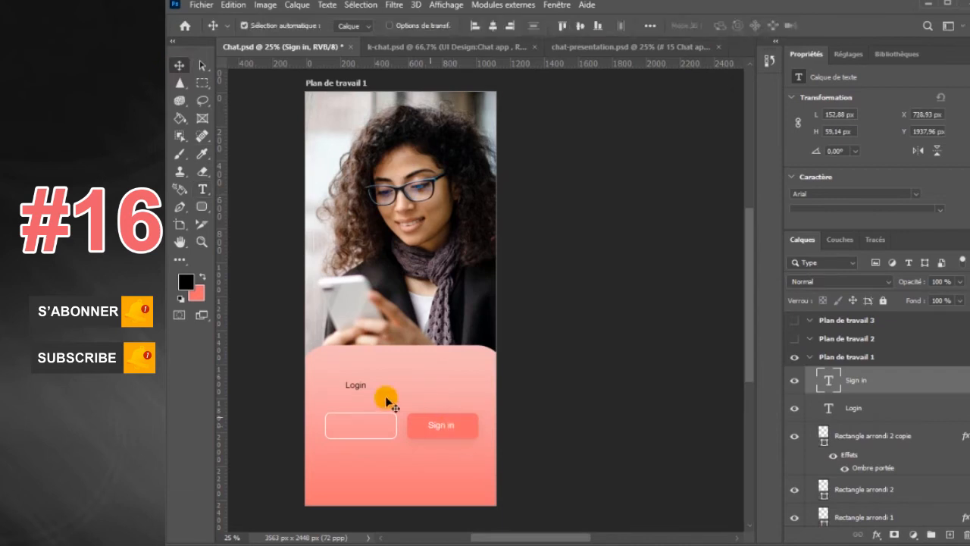
pyautogui.moveTo(356, 384); pyautogui.dragTo(365, 427)
pyautogui.click(203, 190)
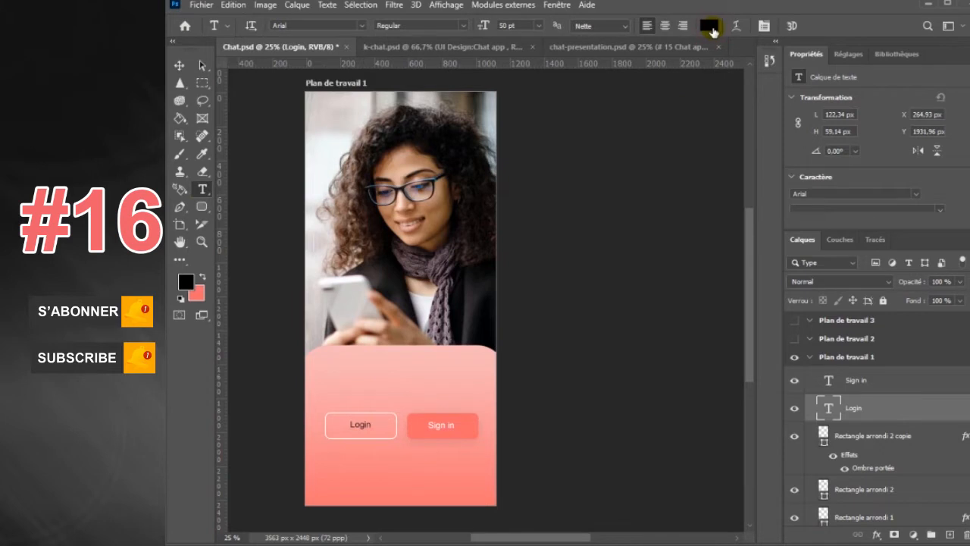
pyautogui.click(709, 25)
pyautogui.write('fff')
pyautogui.moveTo(715, 264); pyautogui.dragTo(629, 226)
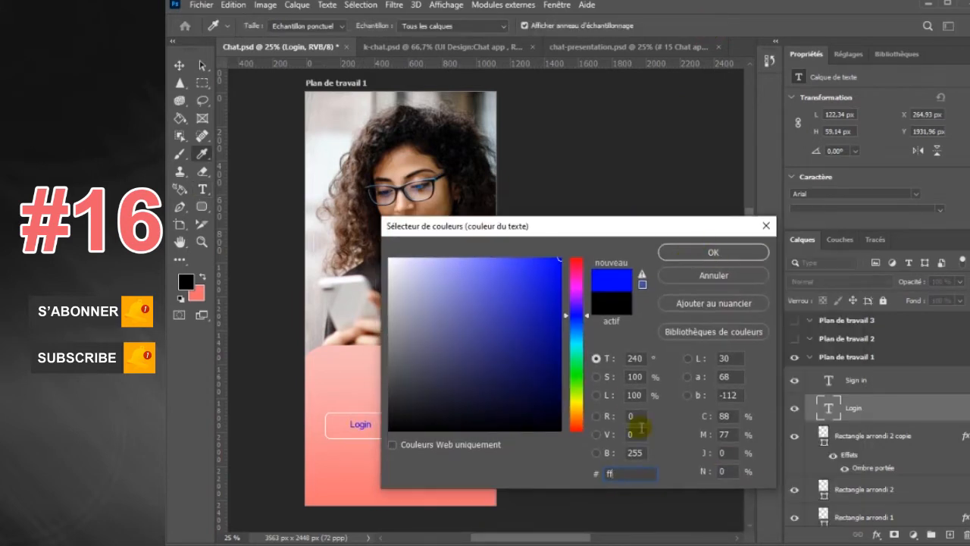
pyautogui.write('ffff')
pyautogui.click(716, 253)
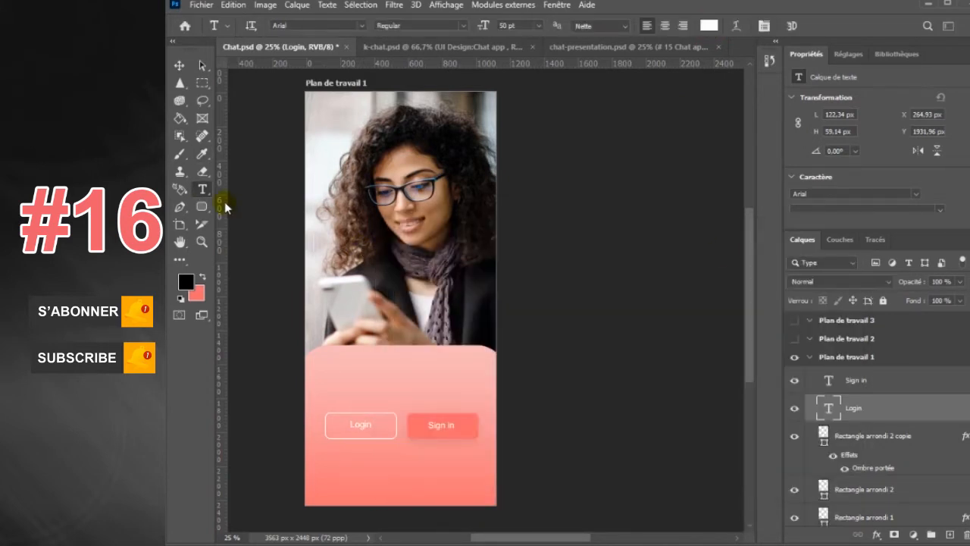
# - Add the two-line text "Chat Anytime" on the gradient panel and scale it up to about 342%
pyautogui.click(363, 365)
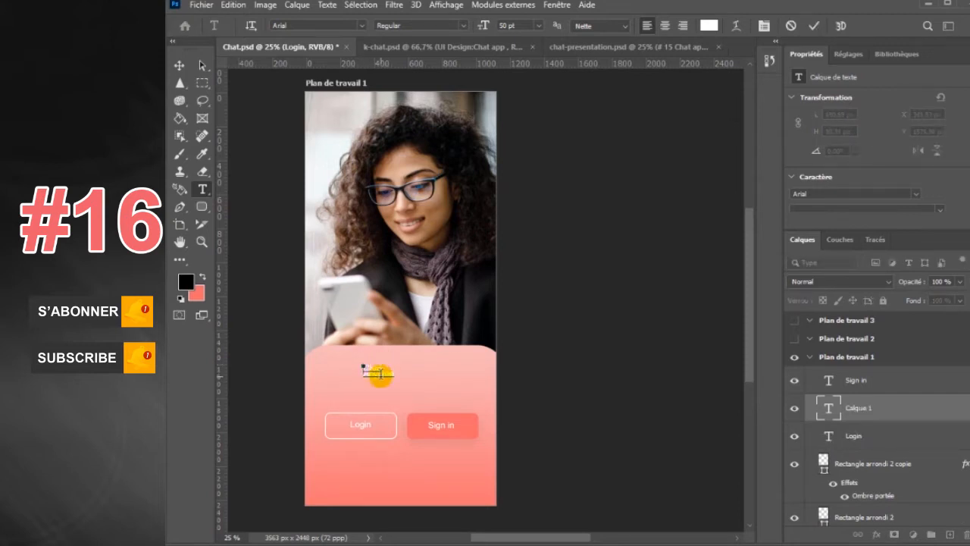
pyautogui.click(409, 393)
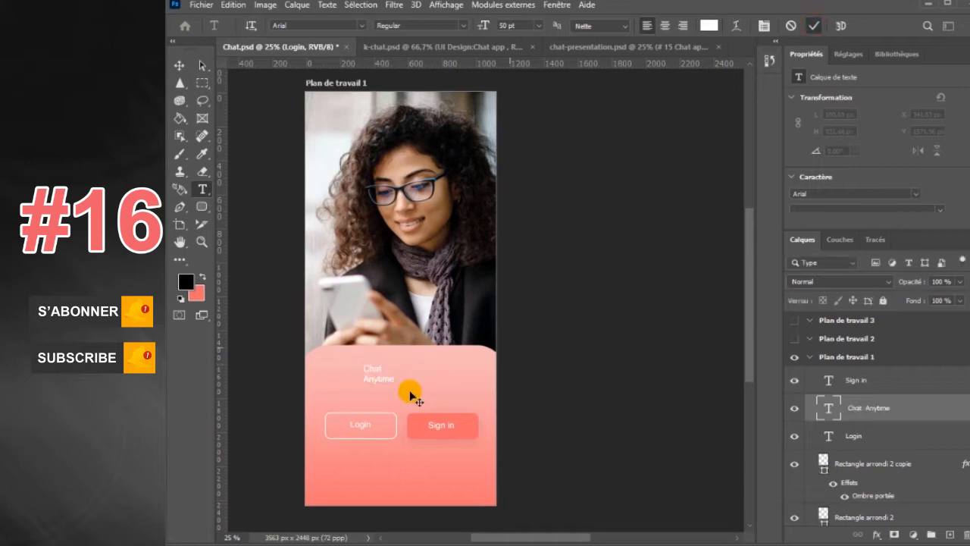
pyautogui.hotkey('ctrl', 't')
pyautogui.moveTo(394, 356); pyautogui.dragTo(429, 327)
pyautogui.press('Return')
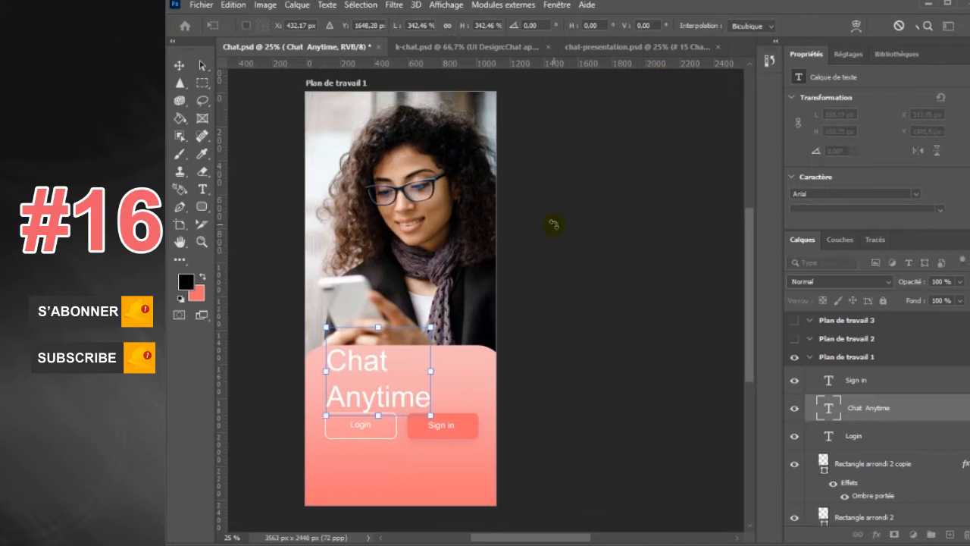
pyautogui.press('Return')
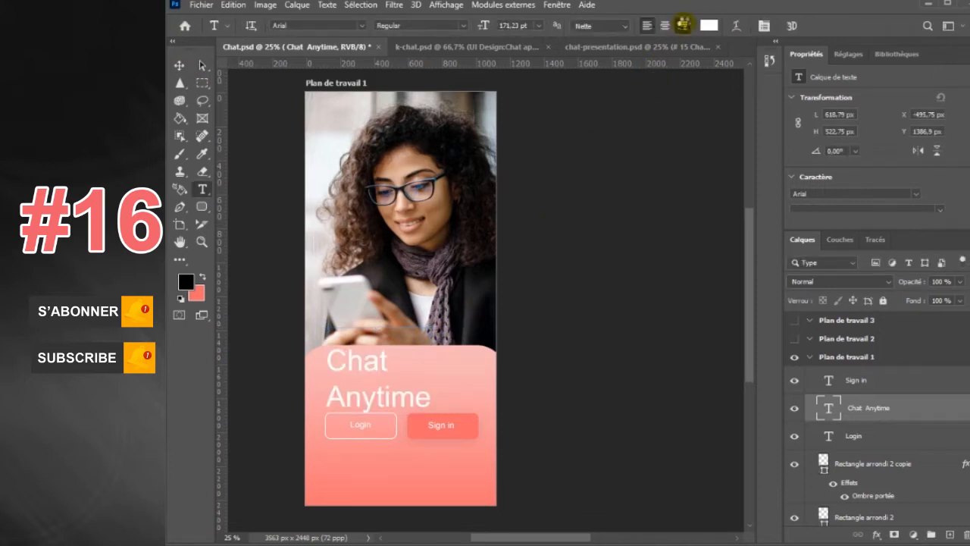
# - Right-align the "Chat Anytime" title and move it over the lower right part of the photo
pyautogui.click(180, 65)
pyautogui.moveTo(328, 372); pyautogui.dragTo(481, 255)
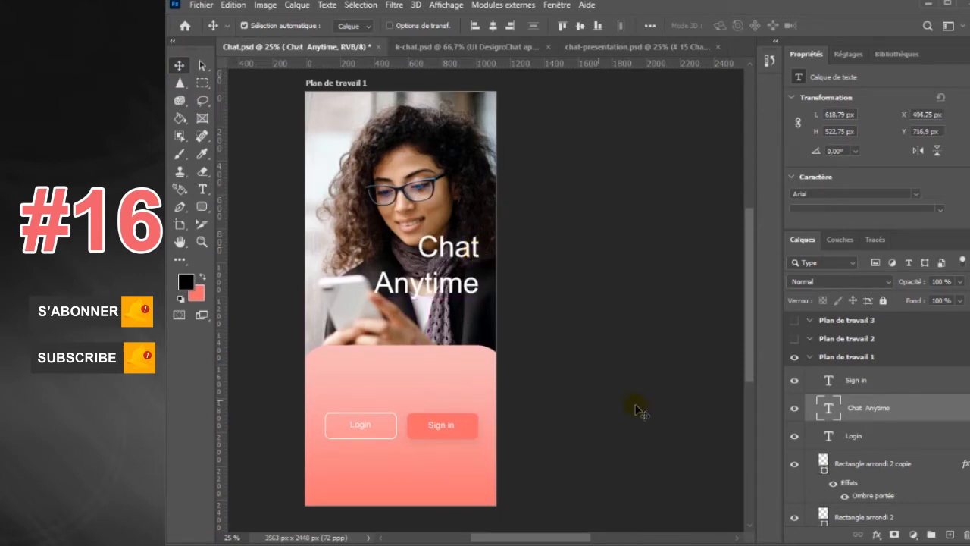
pyautogui.click(557, 5)
pyautogui.click(620, 370)
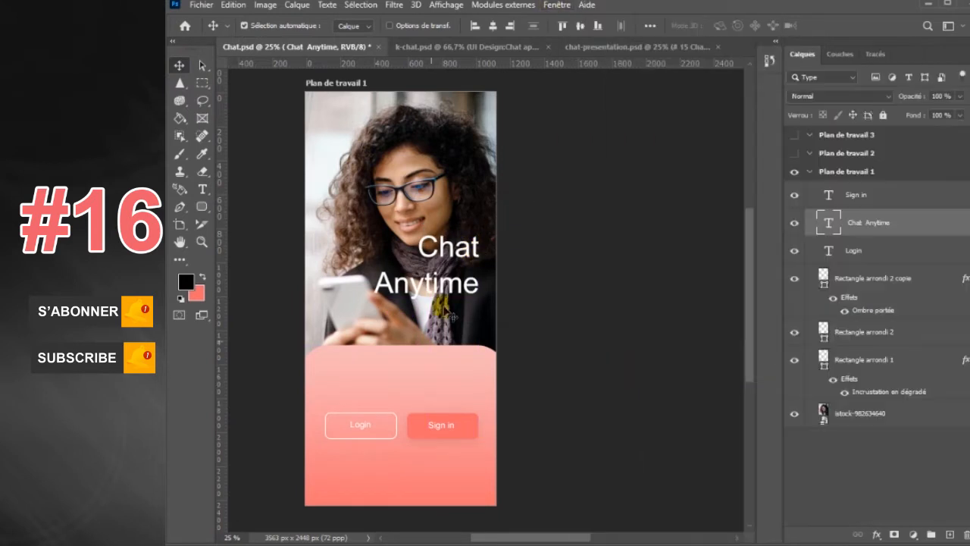
pyautogui.moveTo(458, 253); pyautogui.dragTo(452, 260)
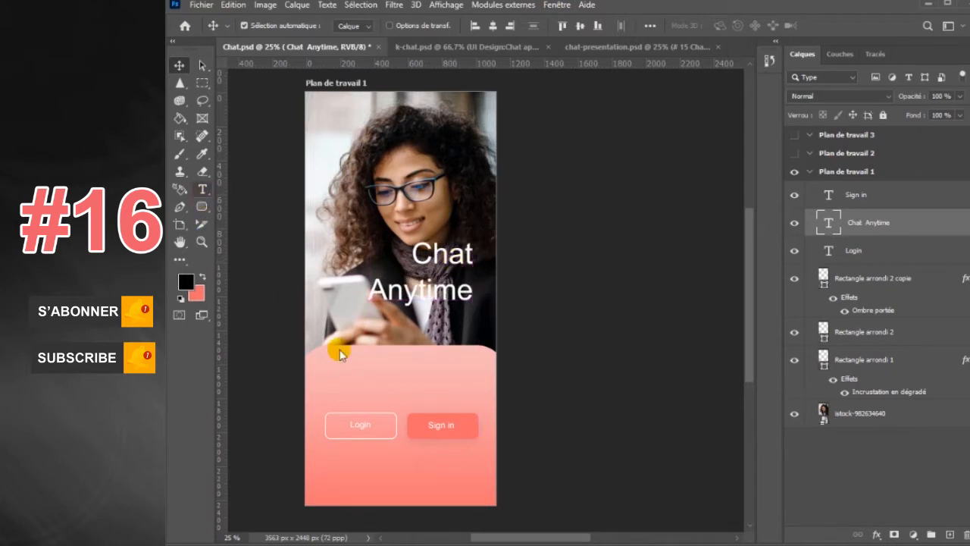
# - Add centred black text "Join us and make a new friend in your life share your pictures, discuss with your friend.." above the buttons
pyautogui.press('t')
pyautogui.click(351, 377)
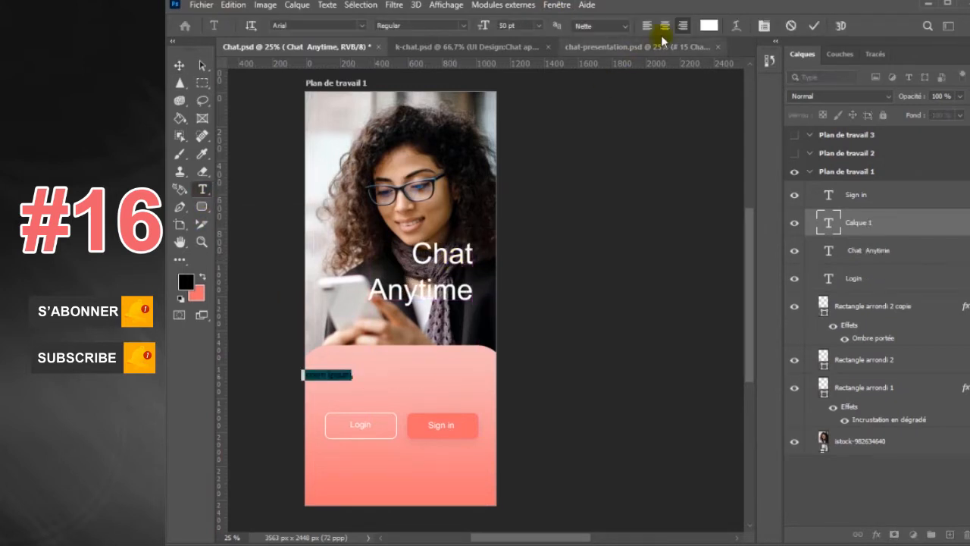
pyautogui.moveTo(389, 382); pyautogui.dragTo(413, 382)
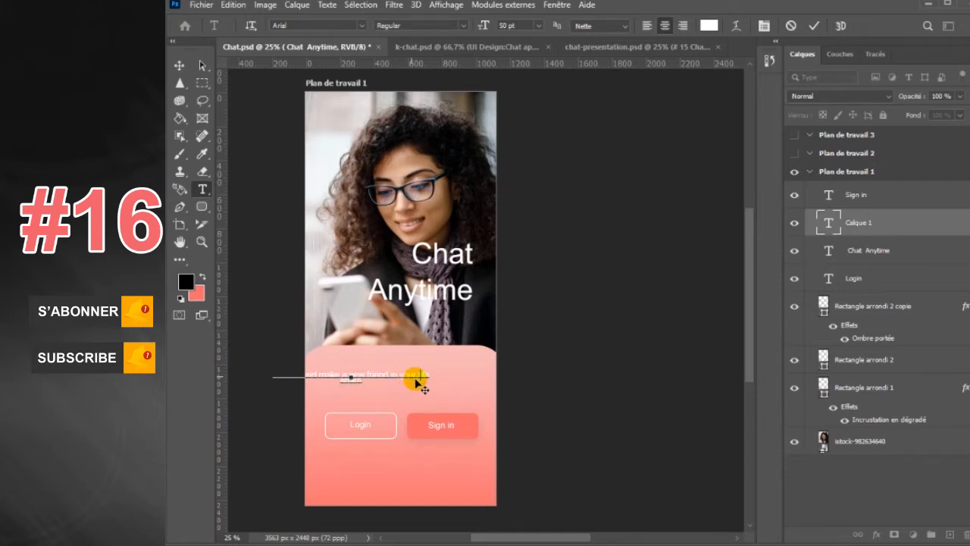
# - Give the "Chat Anytime" title a 24 px outside stroke in the coral colour sampled from the Sign in button
pyautogui.click(930, 260)
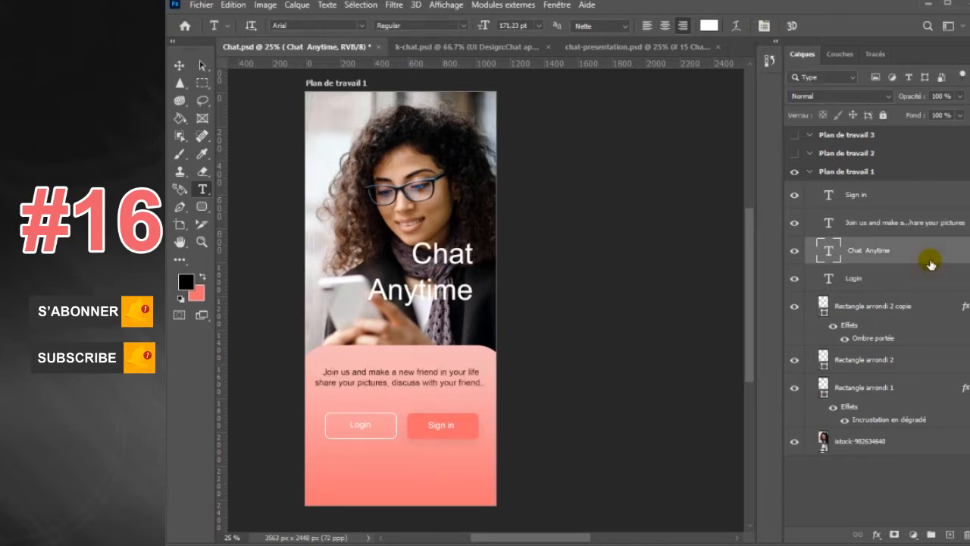
pyautogui.doubleClick(929, 259)
pyautogui.click(580, 176)
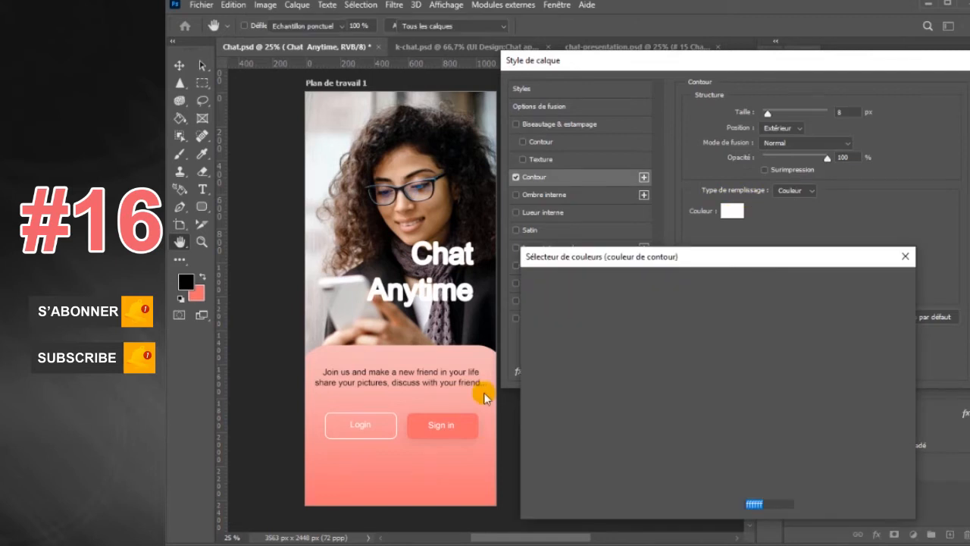
pyautogui.click(467, 424)
pyautogui.click(853, 282)
pyautogui.moveTo(930, 66); pyautogui.dragTo(844, 68)
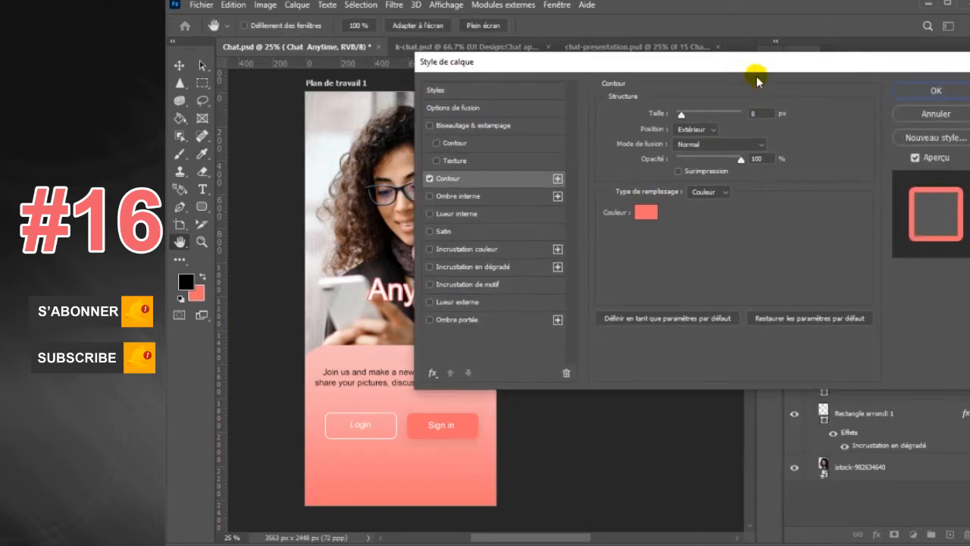
pyautogui.moveTo(757, 79); pyautogui.dragTo(769, 42)
pyautogui.moveTo(693, 78); pyautogui.dragTo(698, 80)
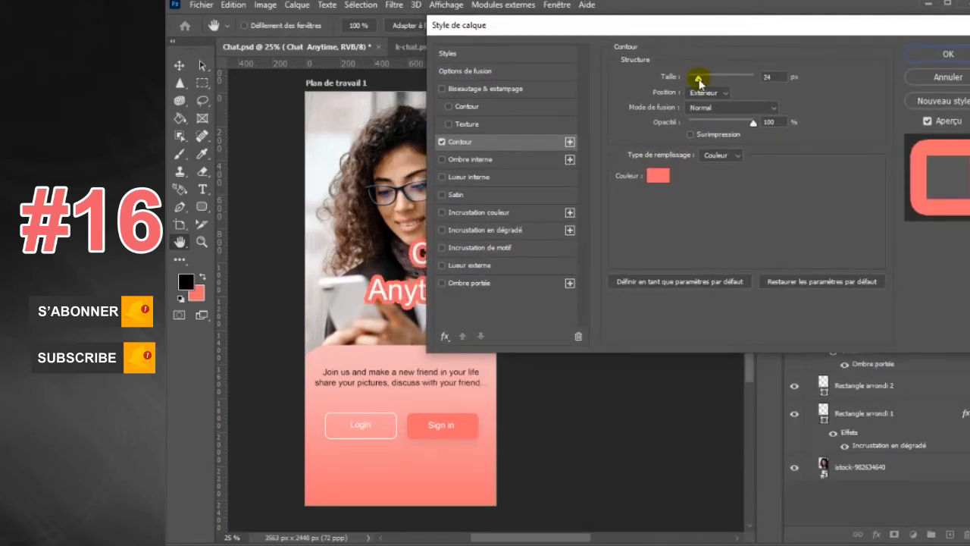
pyautogui.click(947, 54)
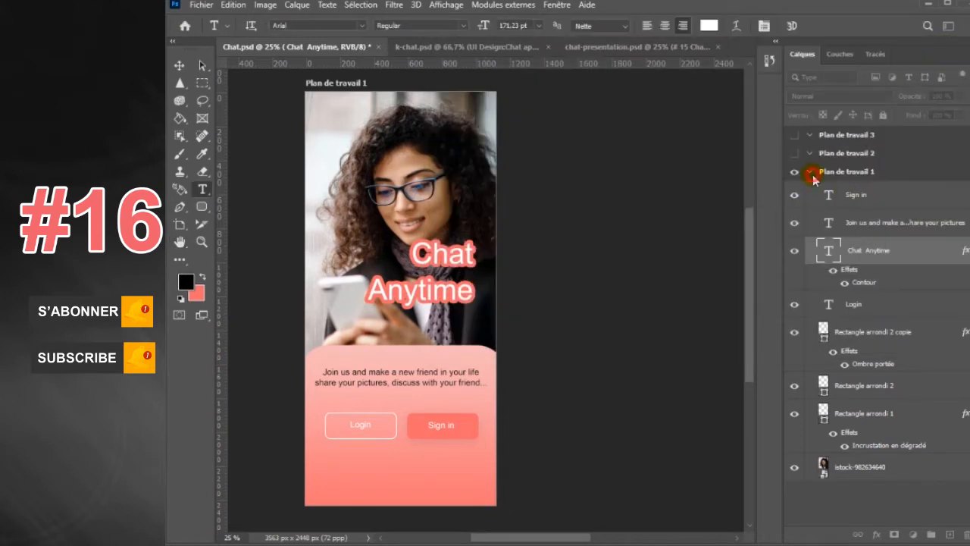
# - Make Plan de travail 2 visible, collapse Plan de travail 1 and add a new layer in Plan de travail 2
pyautogui.click(812, 172)
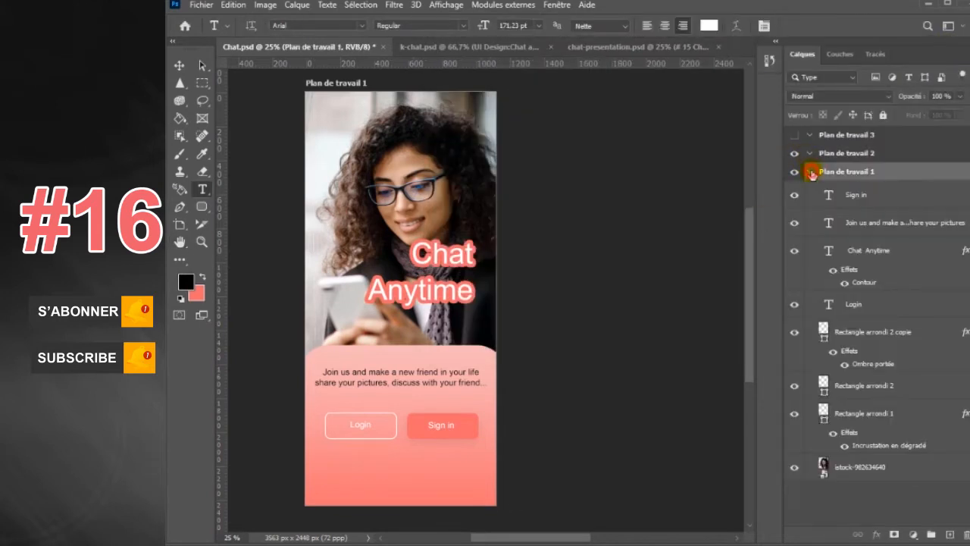
pyautogui.click(811, 173)
pyautogui.click(833, 156)
pyautogui.click(949, 535)
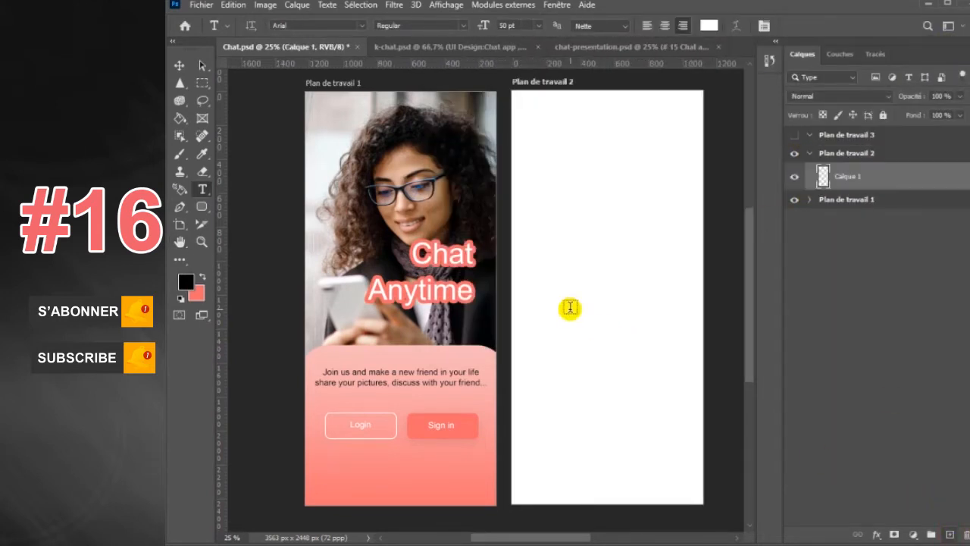
# - Place the image user.png as an embedded object in the upper right corner of Plan de travail 2
pyautogui.click(180, 66)
pyautogui.click(201, 6)
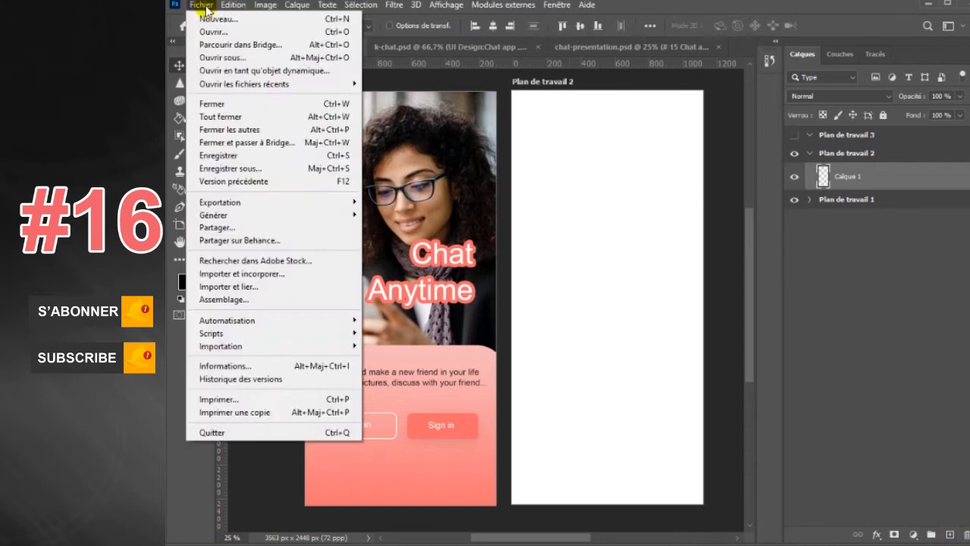
pyautogui.click(248, 274)
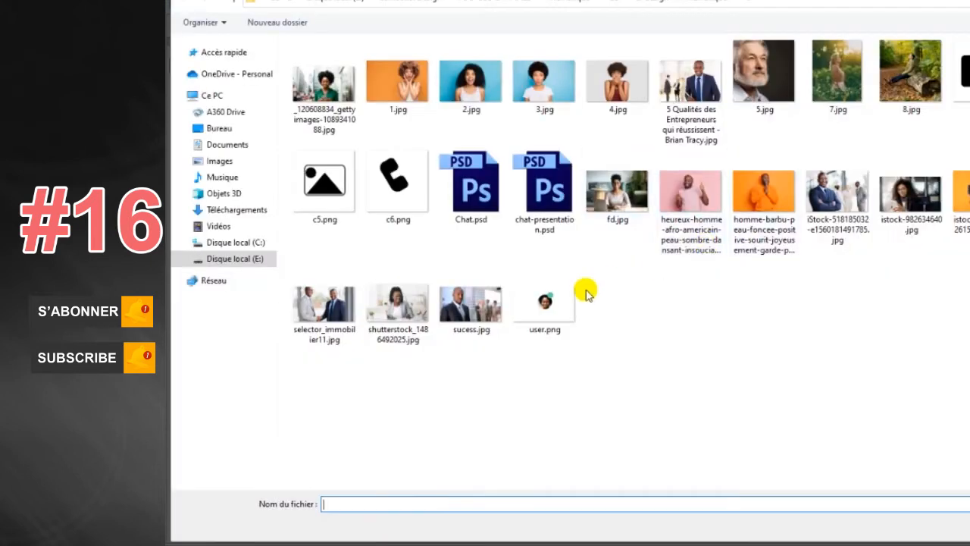
pyautogui.doubleClick(563, 297)
pyautogui.moveTo(625, 294); pyautogui.dragTo(671, 127)
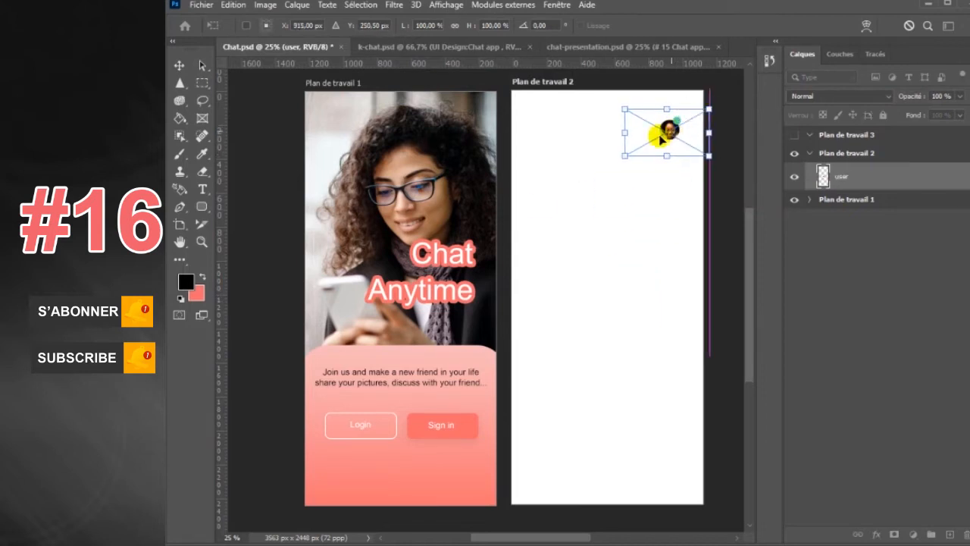
pyautogui.press('Return')
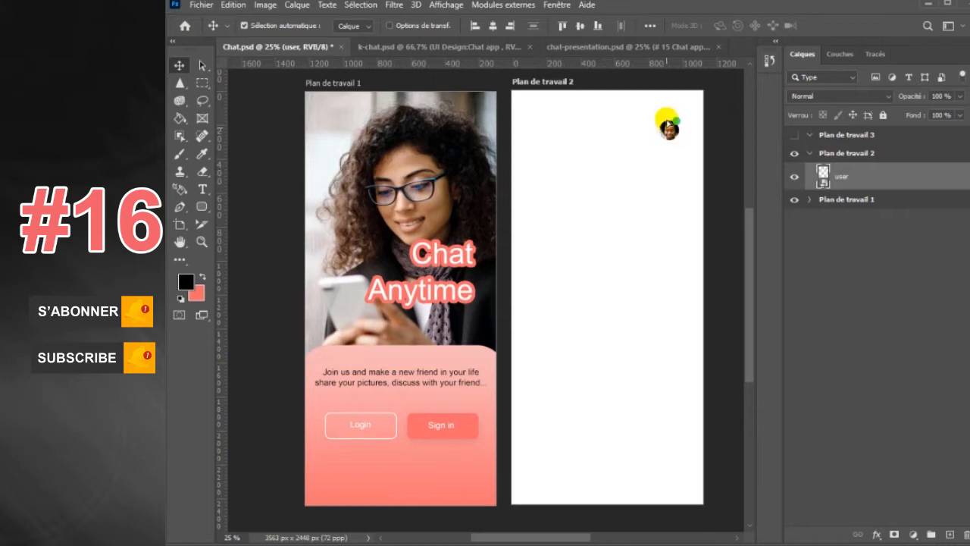
# - Draw a rounded rectangle of 131 x 30 px in the upper left of Plan de travail 2 and fill it with coral
pyautogui.click(202, 206)
pyautogui.click(266, 220)
pyautogui.moveTo(526, 107); pyautogui.dragTo(550, 112)
pyautogui.press('x')
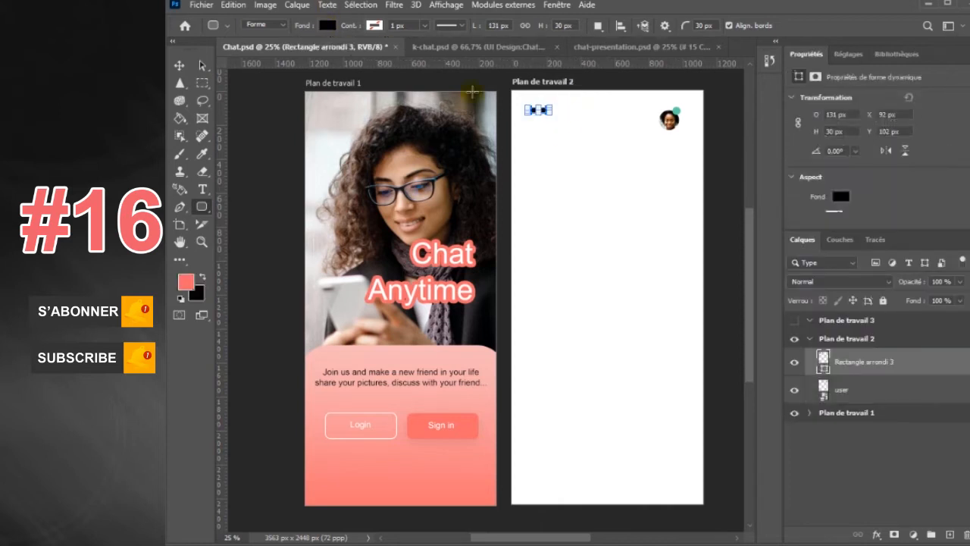
pyautogui.click(319, 25)
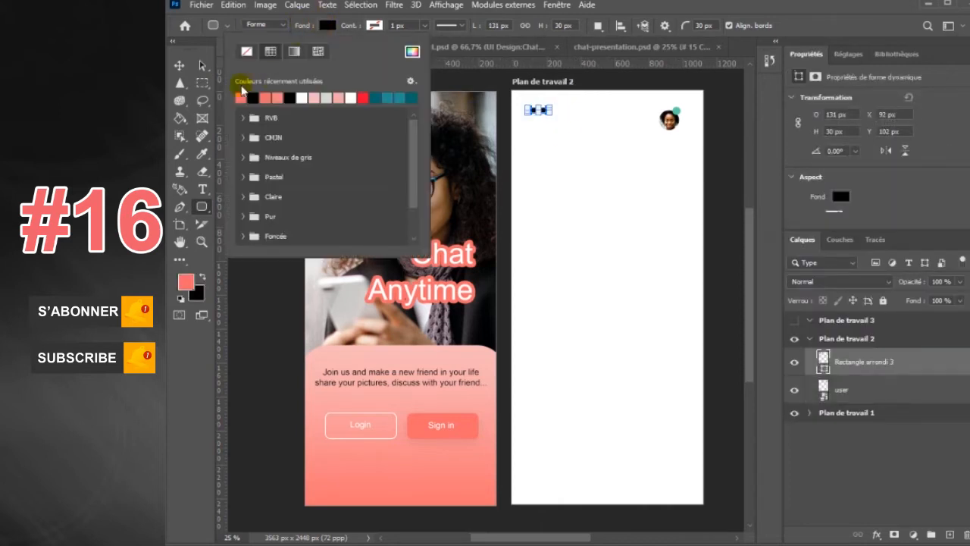
pyautogui.click(281, 96)
pyautogui.click(326, 26)
# - Duplicate the small coral bar as a shorter one below it and draw an 892 x 95 px rounded bar beneath the header
pyautogui.press('v')
pyautogui.moveTo(536, 120); pyautogui.dragTo(563, 147)
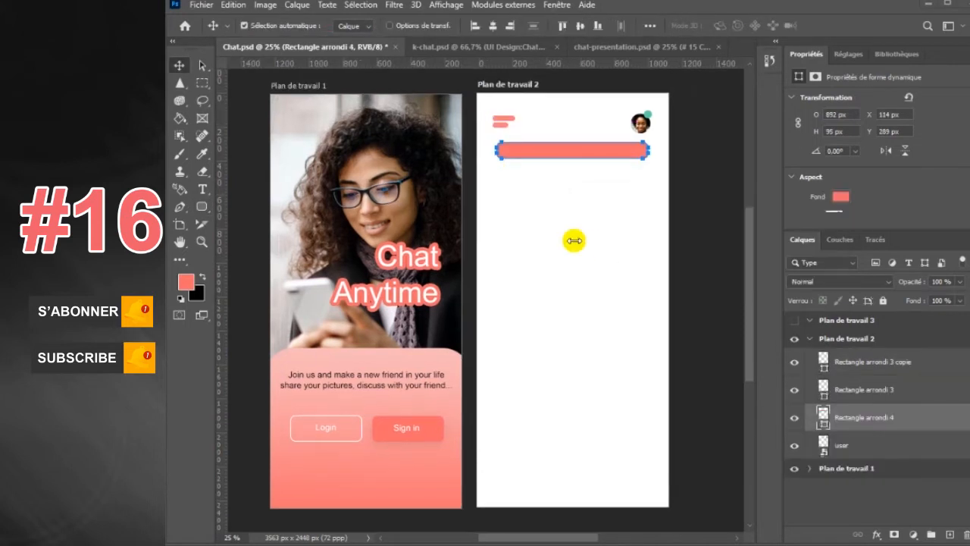
pyautogui.click(485, 199)
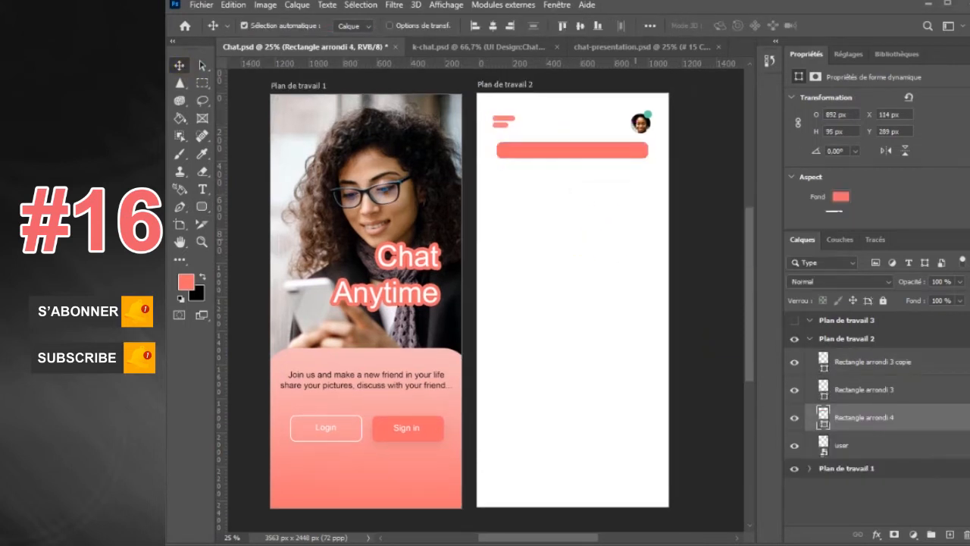
# - Lower the wide rounded bar's opacity to 23% and nudge the bar slightly upward
pyautogui.click(886, 418)
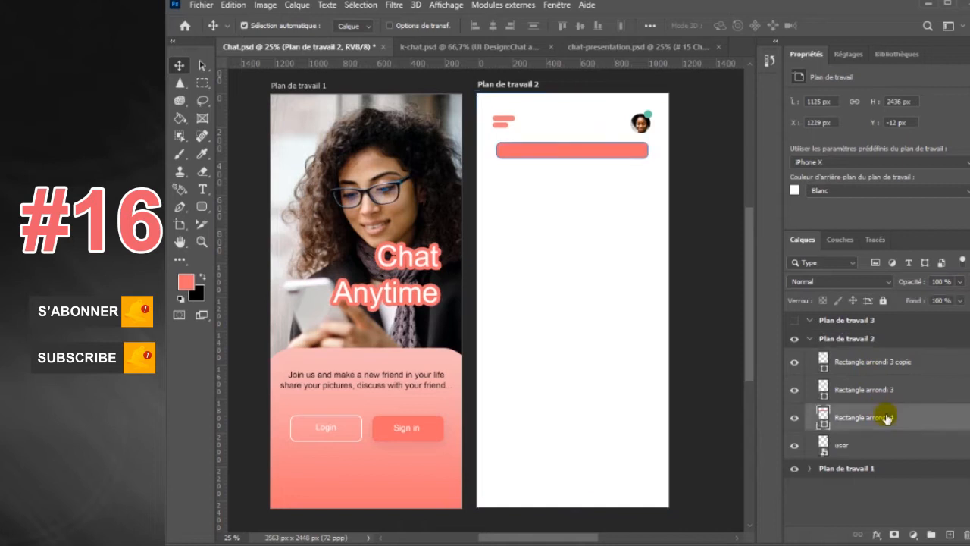
pyautogui.click(960, 282)
pyautogui.moveTo(926, 301); pyautogui.dragTo(912, 300)
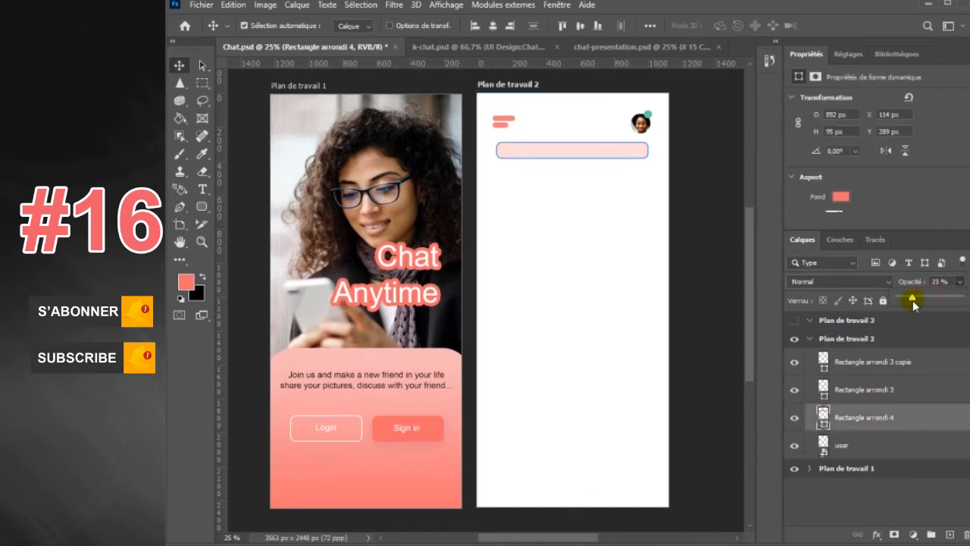
pyautogui.click(180, 70)
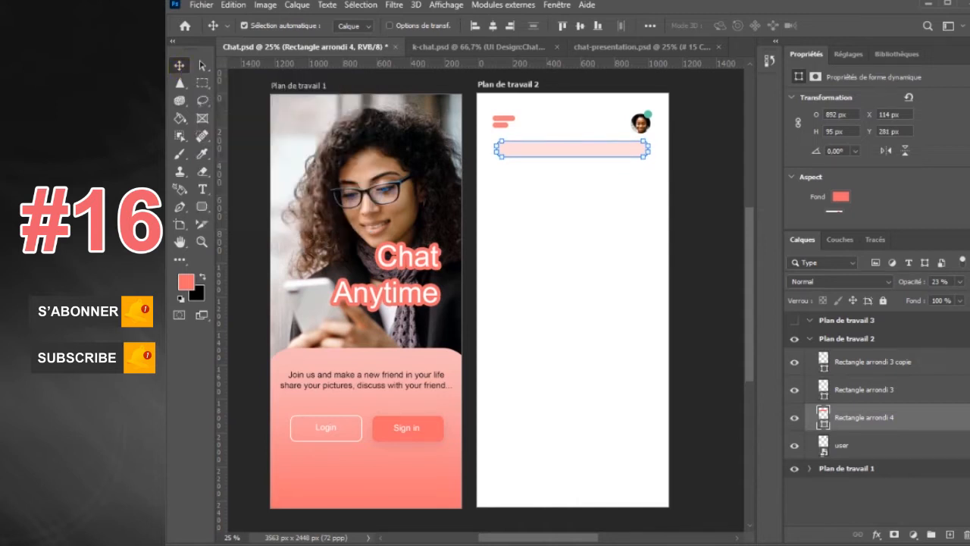
pyautogui.click(558, 5)
pyautogui.click(598, 376)
pyautogui.click(589, 168)
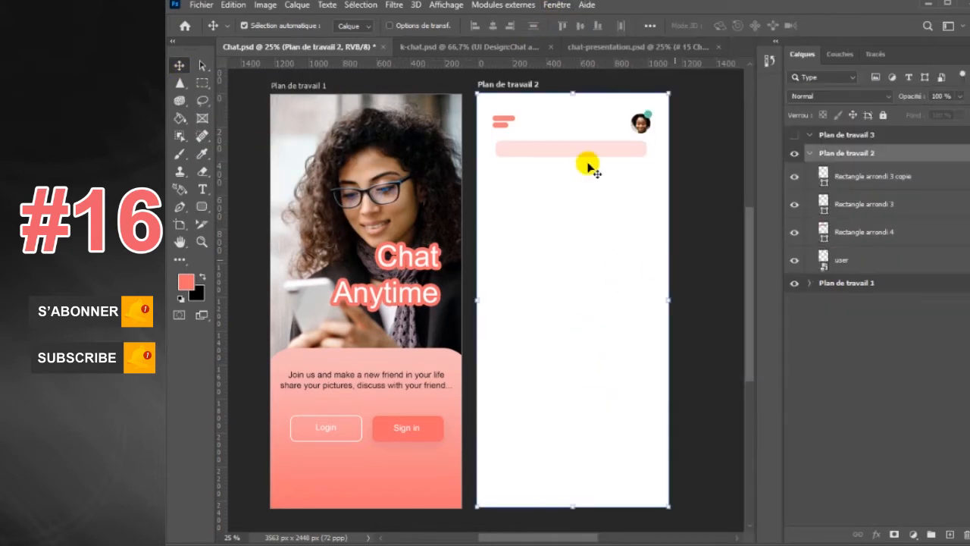
# - Draw a white rounded rectangle of 342 x 447 px below the wide bar, near the artboard's left edge
pyautogui.click(328, 27)
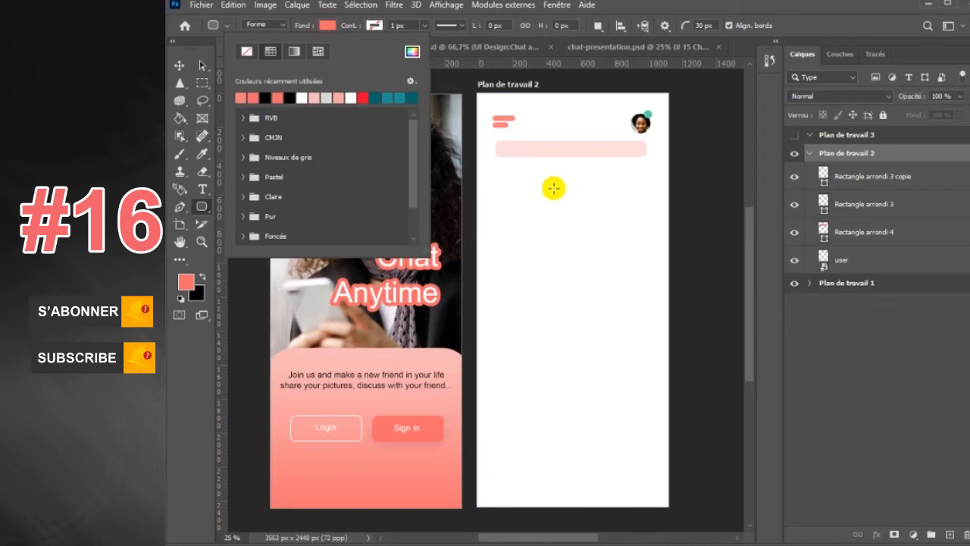
pyautogui.click(553, 189)
pyautogui.press('x')
pyautogui.click(327, 26)
pyautogui.click(305, 96)
pyautogui.click(493, 189)
pyautogui.moveTo(524, 248); pyautogui.dragTo(551, 263)
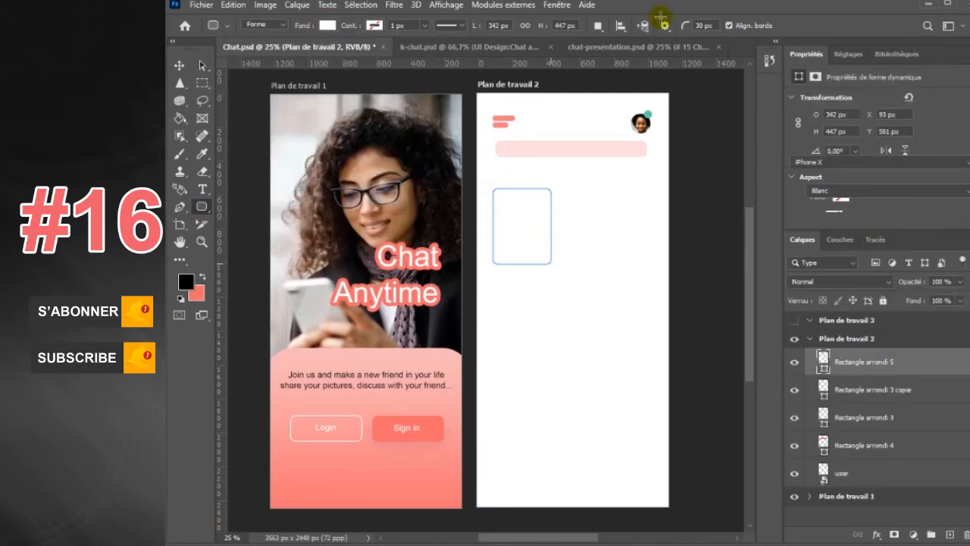
# - Add a drop shadow to the white rounded card on Plan de travail 2
pyautogui.click(558, 4)
pyautogui.click(617, 426)
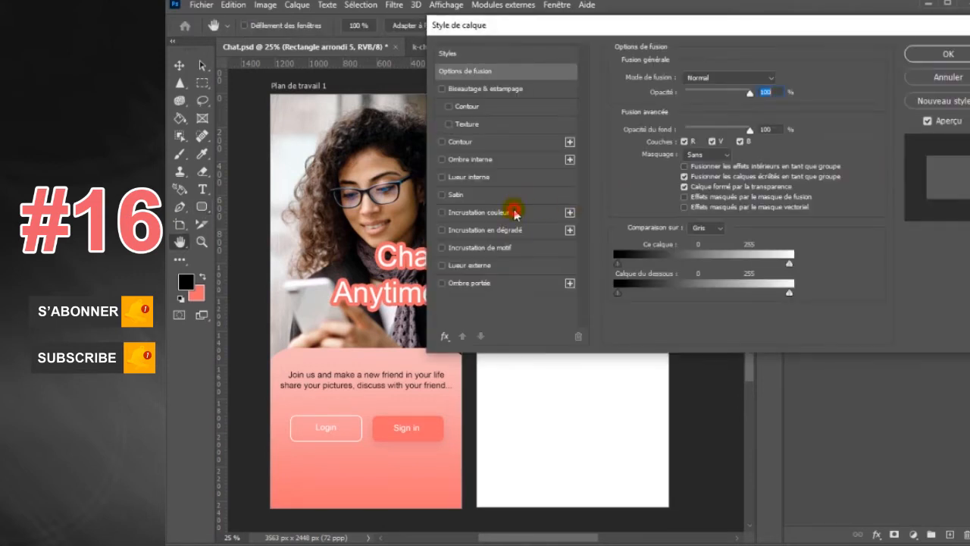
pyautogui.click(515, 212)
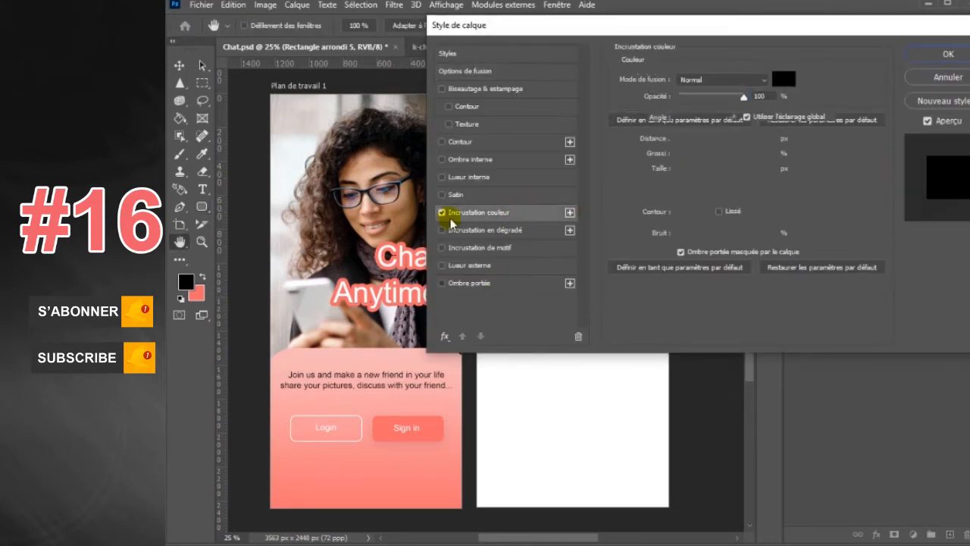
pyautogui.click(470, 283)
pyautogui.click(948, 54)
# - Duplicate the white card twice in a row that runs off the artboard's right edge, and nudge all three cards slightly upward
pyautogui.press('v')
pyautogui.moveTo(530, 232); pyautogui.dragTo(667, 228)
pyautogui.keyDown('shift'); pyautogui.click(909, 285); pyautogui.keyUp('shift')
pyautogui.moveTo(606, 250); pyautogui.dragTo(609, 245)
pyautogui.click(583, 272)
# - Draw a white circle about 212 px wide below the first card and give it a drop shadow
pyautogui.rightClick(202, 206)
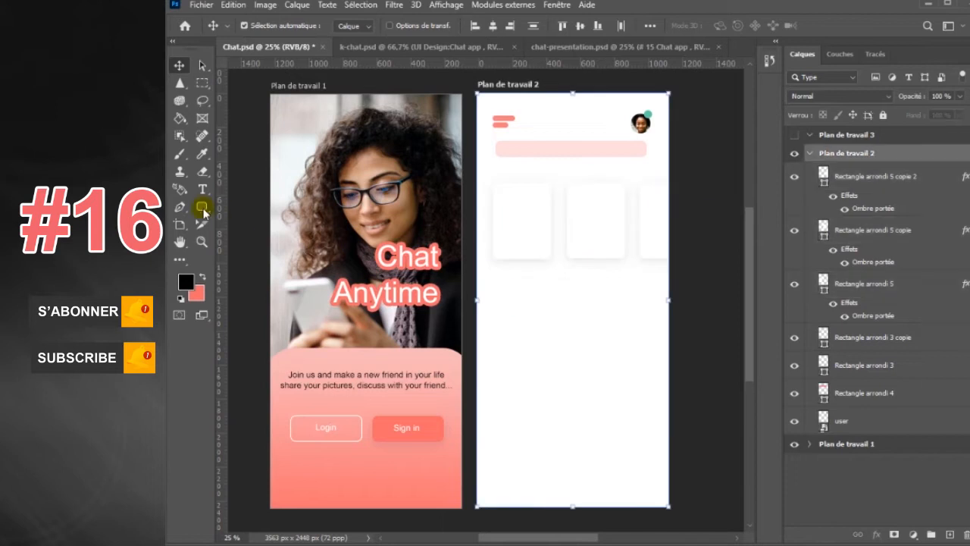
pyautogui.click(242, 236)
pyautogui.moveTo(500, 290); pyautogui.dragTo(536, 326)
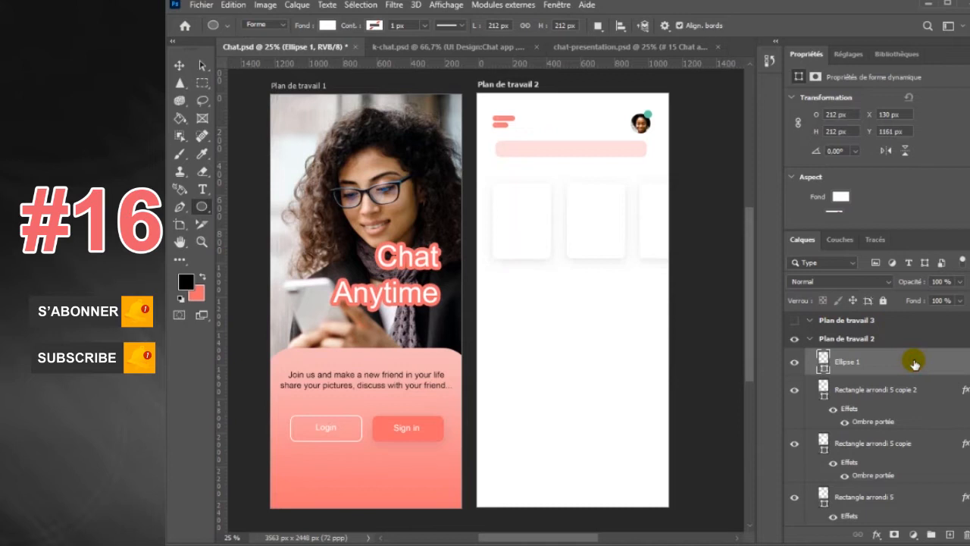
pyautogui.doubleClick(914, 364)
pyautogui.click(494, 285)
pyautogui.click(946, 48)
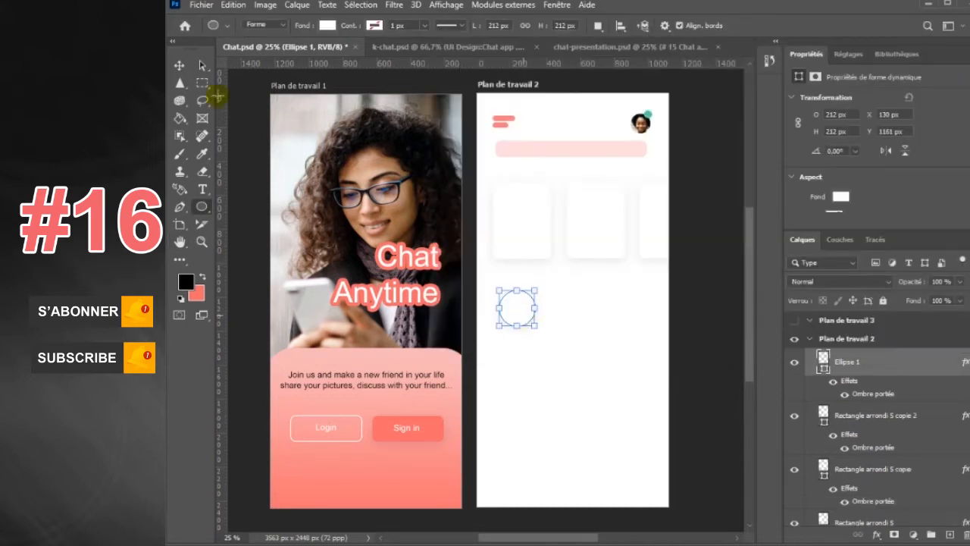
# - Duplicate the circle four times to the right, forming a row that runs off the artboard's edge
pyautogui.press('v')
pyautogui.keyDown('alt'); pyautogui.moveTo(513, 311); pyautogui.dragTo(554, 310); pyautogui.keyUp('alt')
pyautogui.keyDown('alt'); pyautogui.moveTo(555, 310); pyautogui.dragTo(716, 312); pyautogui.keyUp('alt')
pyautogui.click(580, 391)
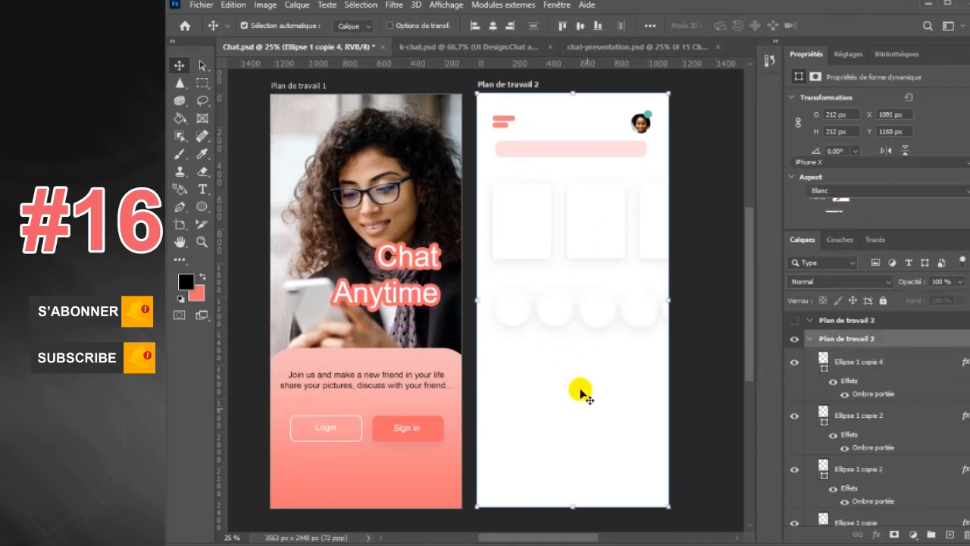
# - Draw a rounded rectangle of about 938 x 263 px below the row of circles and fill it with coral
pyautogui.rightClick(201, 206)
pyautogui.click(257, 216)
pyautogui.moveTo(494, 347); pyautogui.dragTo(651, 388)
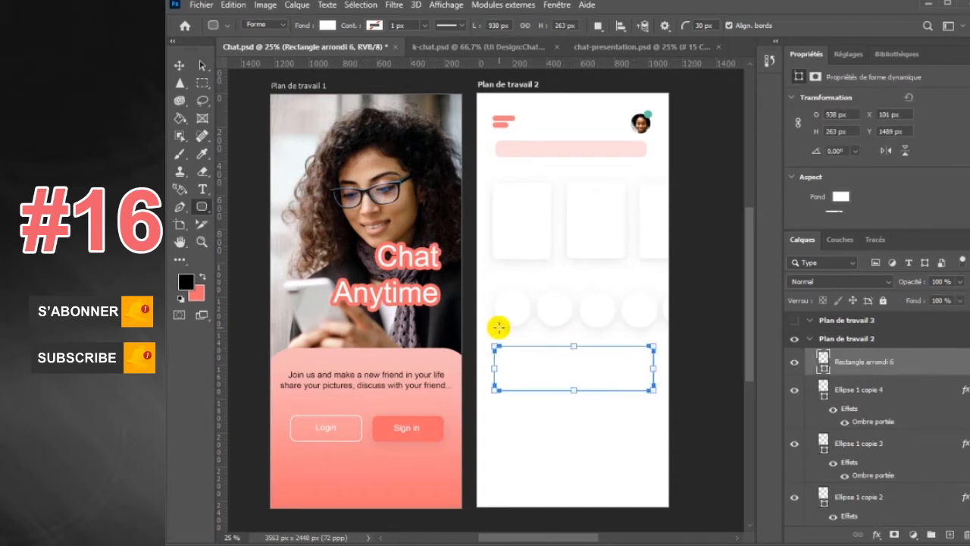
pyautogui.press('v')
pyautogui.click(203, 66)
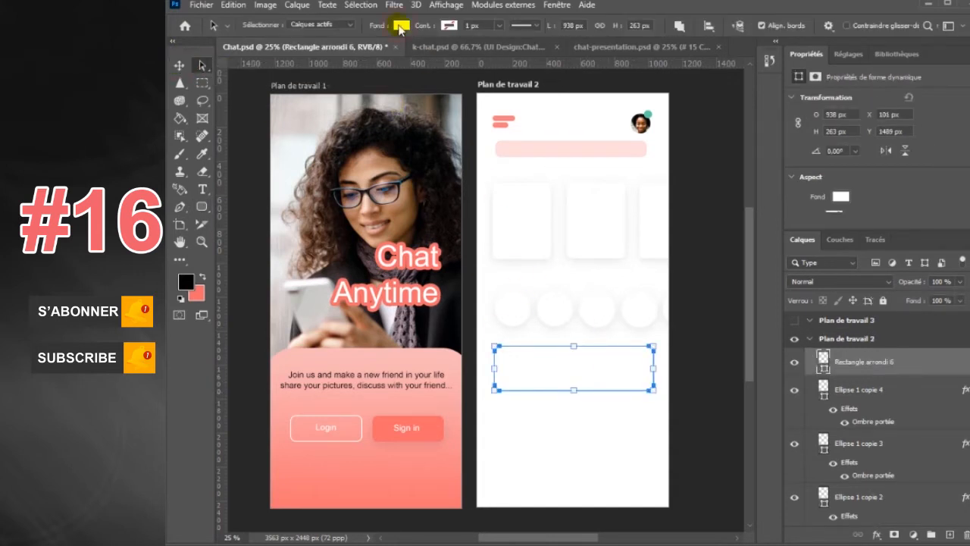
pyautogui.click(401, 26)
pyautogui.click(352, 97)
# - Position the coral rectangle below the circles so its left edge lines up with the cards
pyautogui.click(613, 367)
pyautogui.click(202, 65)
pyautogui.moveTo(597, 368); pyautogui.dragTo(613, 371)
pyautogui.click(179, 67)
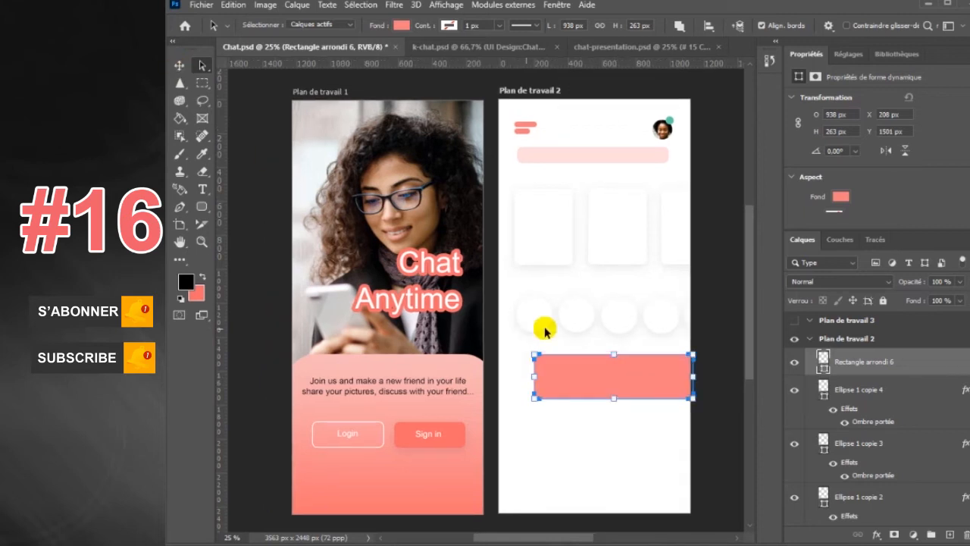
pyautogui.moveTo(626, 387); pyautogui.dragTo(645, 385)
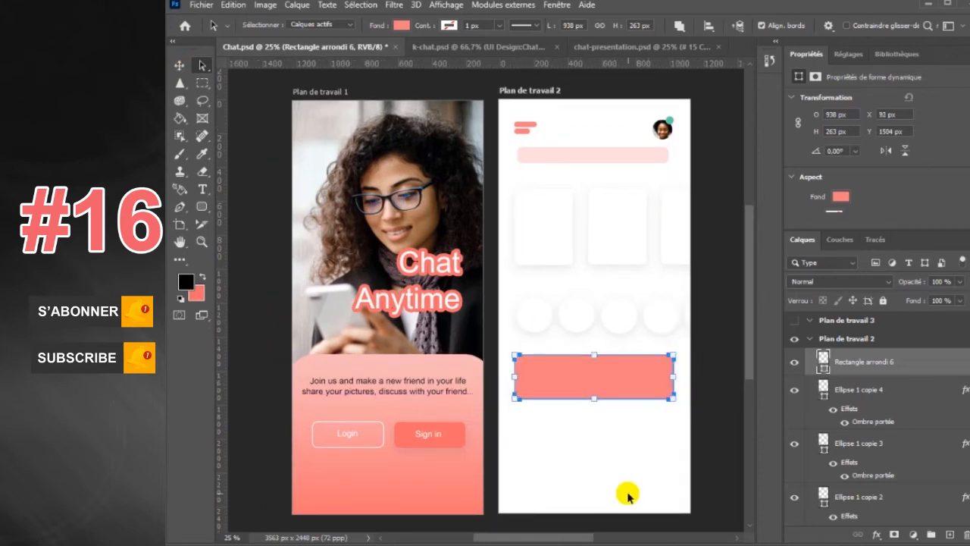
# - Try a drop shadow and a white colour overlay on the coral rectangle
pyautogui.doubleClick(925, 377)
pyautogui.click(495, 281)
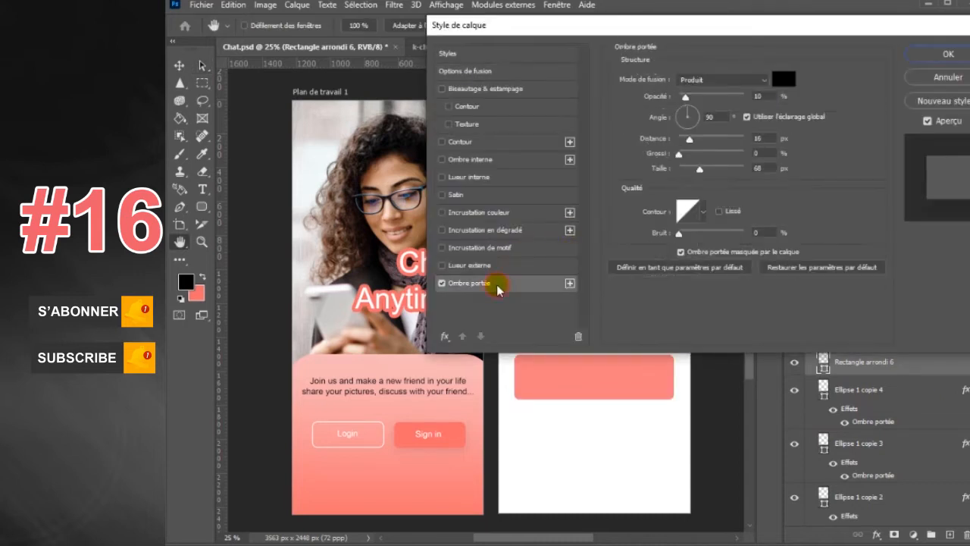
pyautogui.click(521, 220)
pyautogui.click(783, 80)
pyautogui.click(849, 281)
pyautogui.click(948, 53)
# - Try to copy the rectangle further down the artboard, and undo the copies together with the layer effects
pyautogui.moveTo(576, 390); pyautogui.dragTo(577, 450)
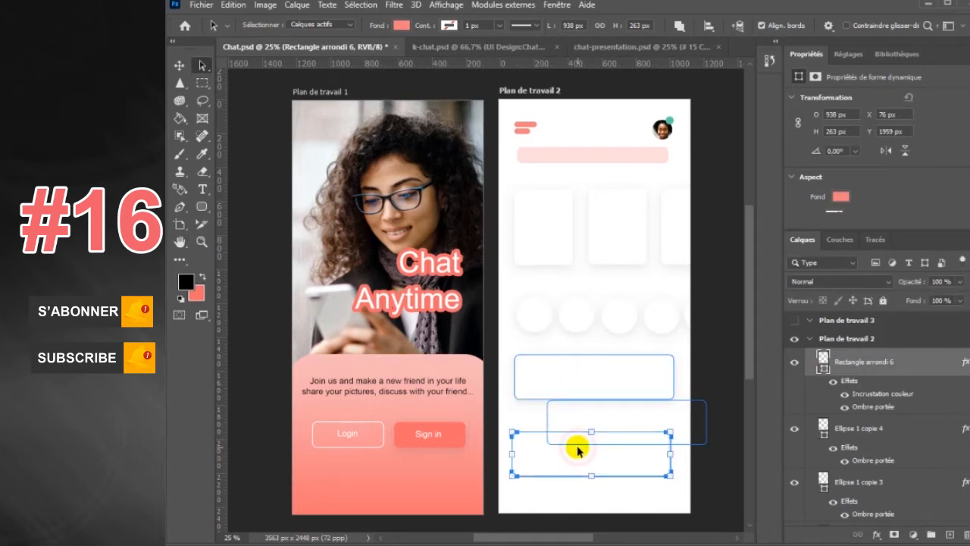
pyautogui.click(180, 68)
pyautogui.hotkey('ctrl', 'z')
pyautogui.hotkey('ctrl', 'z')
pyautogui.hotkey('ctrl', 'z')
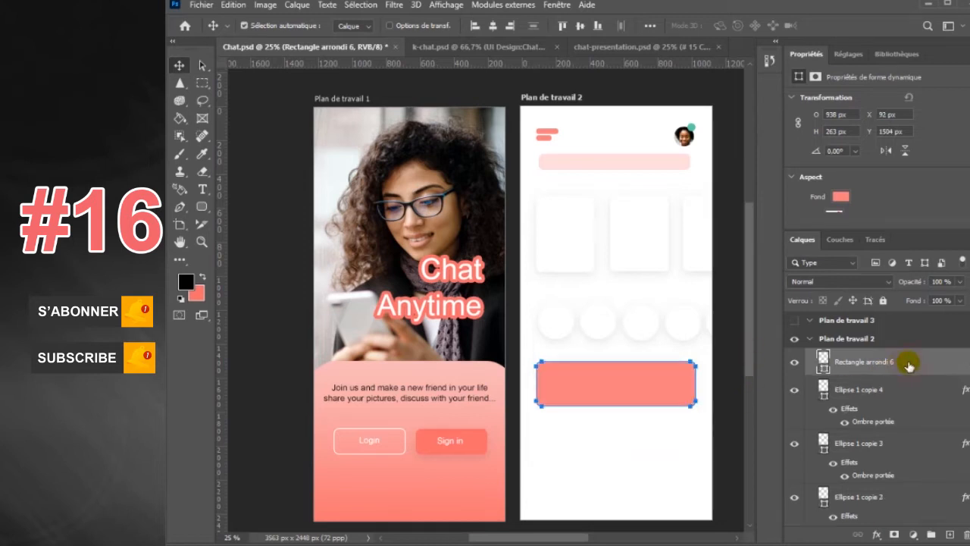
# - Apply a drop shadow and a white colour overlay to the coral rectangle, and duplicate it twice below itself
pyautogui.doubleClick(909, 365)
pyautogui.click(492, 284)
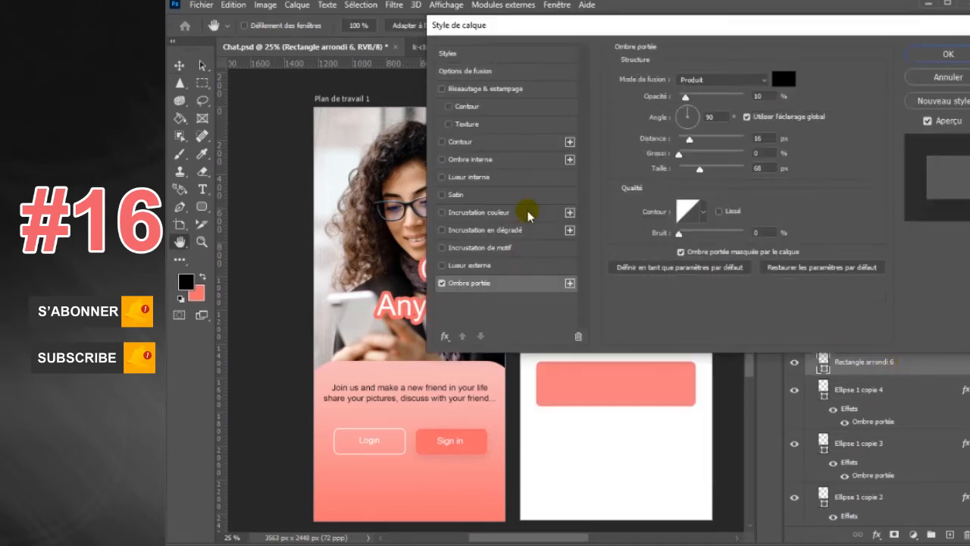
pyautogui.click(527, 212)
pyautogui.click(943, 53)
pyautogui.moveTo(612, 385); pyautogui.dragTo(615, 503)
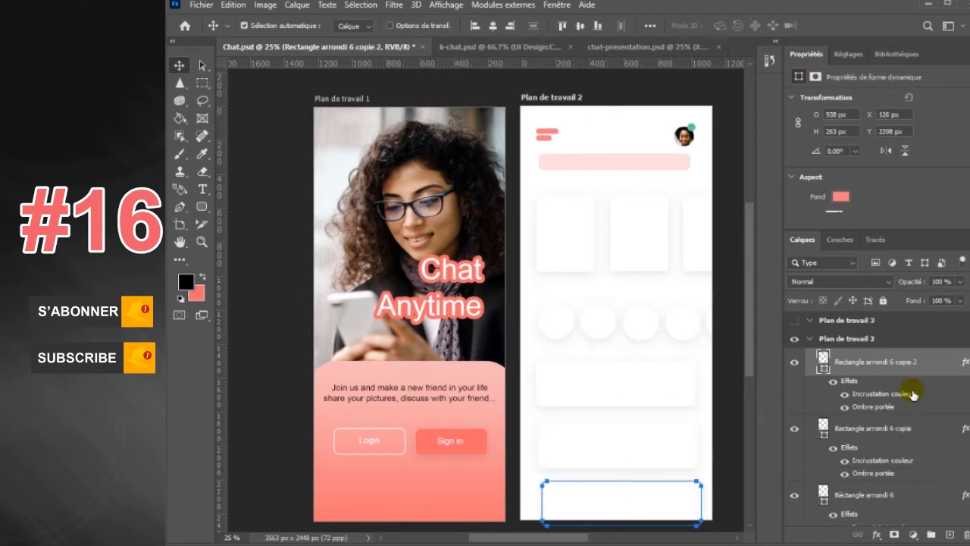
pyautogui.click(685, 455)
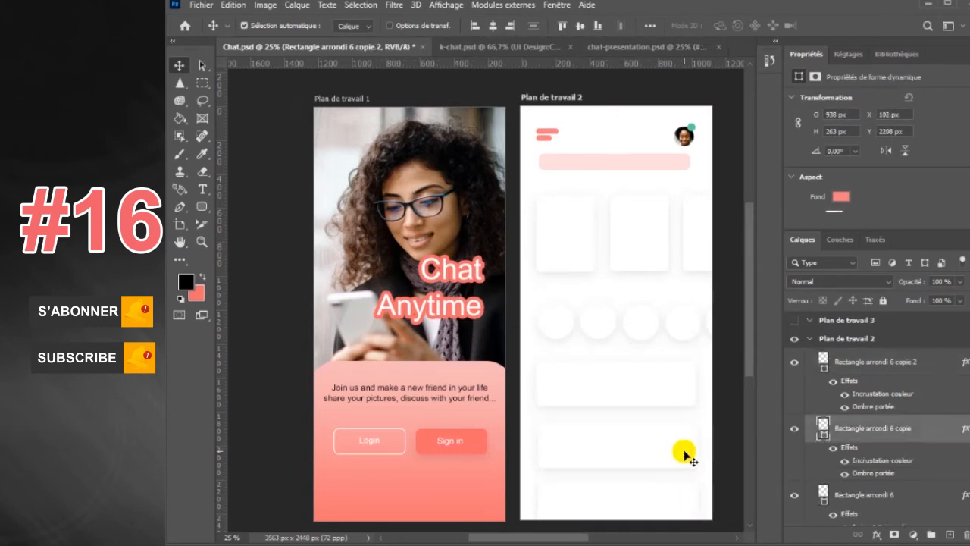
# - Select the three wide white rectangles together and move them slightly down the artboard
pyautogui.click(557, 5)
pyautogui.click(603, 368)
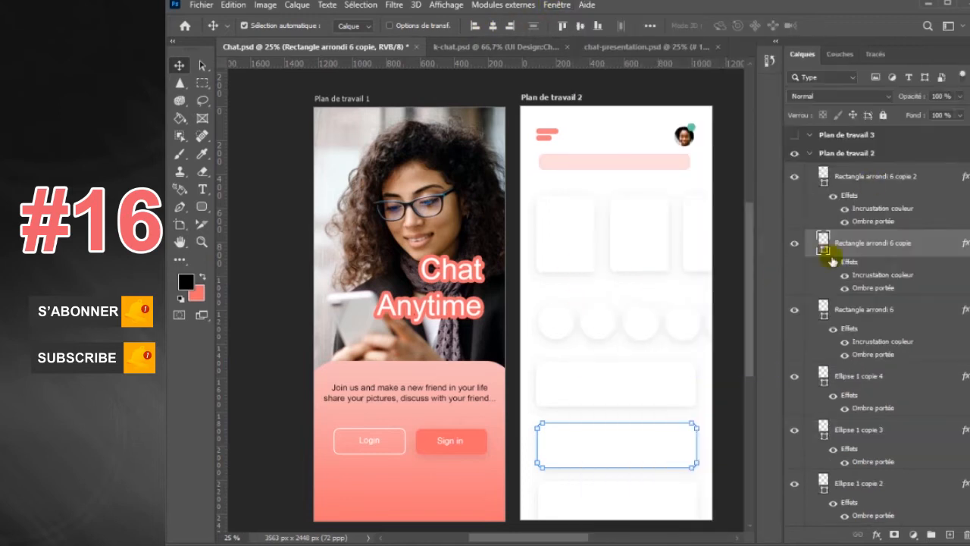
pyautogui.keyDown('shift'); pyautogui.click(893, 182); pyautogui.keyUp('shift')
pyautogui.keyDown('shift'); pyautogui.click(861, 314); pyautogui.keyUp('shift')
pyautogui.moveTo(639, 395)
pyautogui.mouseDown()
pyautogui.moveTo(634, 410)
pyautogui.moveTo(650, 395)
pyautogui.mouseUp()
pyautogui.hotkey('ctrl', 'z')
pyautogui.keyDown('shift'); pyautogui.click(894, 178); pyautogui.keyUp('shift')
pyautogui.click(736, 311)
# - Add a 50 pt Arial greeting with "Welcome" and the user's name, placed between the menu icon and the avatar
pyautogui.click(926, 176)
pyautogui.click(203, 189)
pyautogui.click(590, 136)
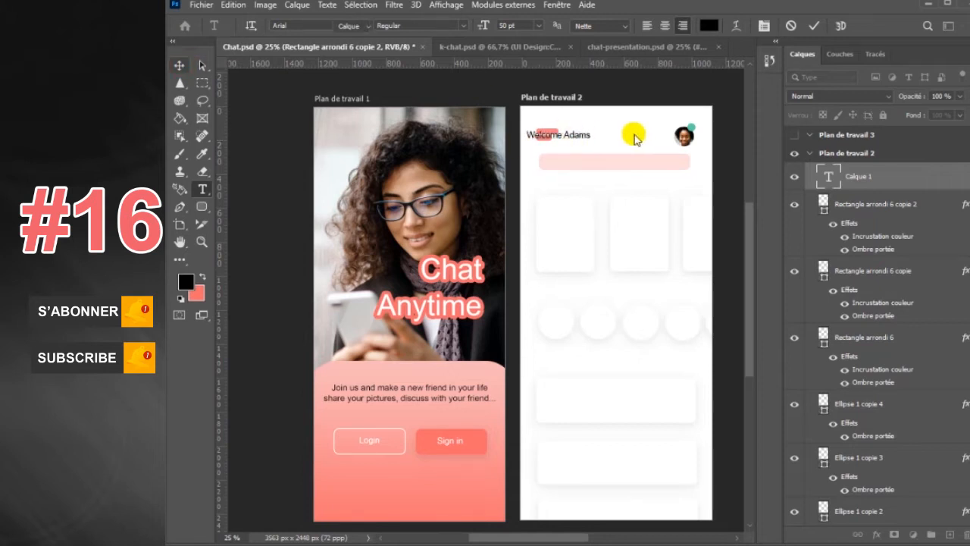
pyautogui.click(813, 26)
pyautogui.click(577, 140)
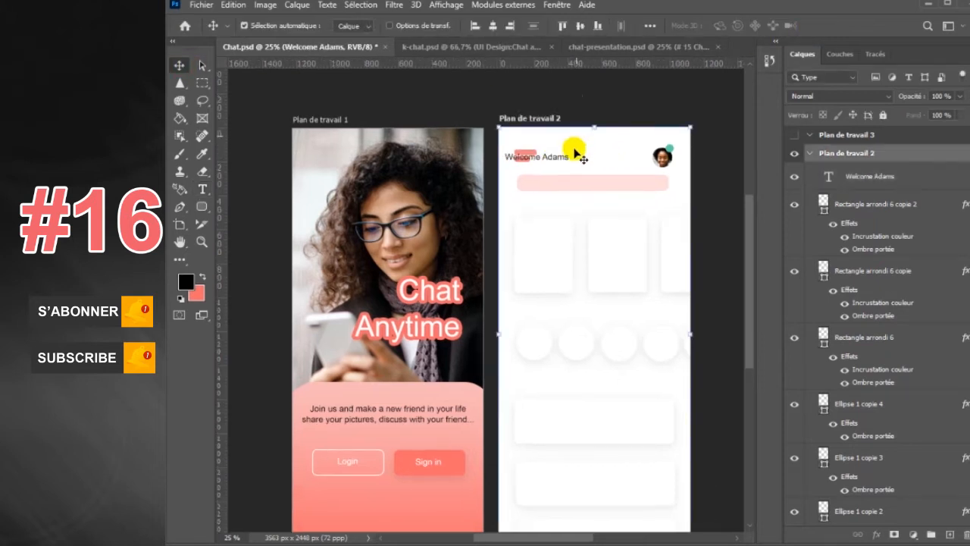
pyautogui.click(907, 185)
pyautogui.moveTo(559, 157); pyautogui.dragTo(618, 154)
# - Draw a black rounded rectangle of about 186 x 172 px at the left of the first message card and add a drop shadow
pyautogui.moveTo(750, 233); pyautogui.dragTo(750, 242)
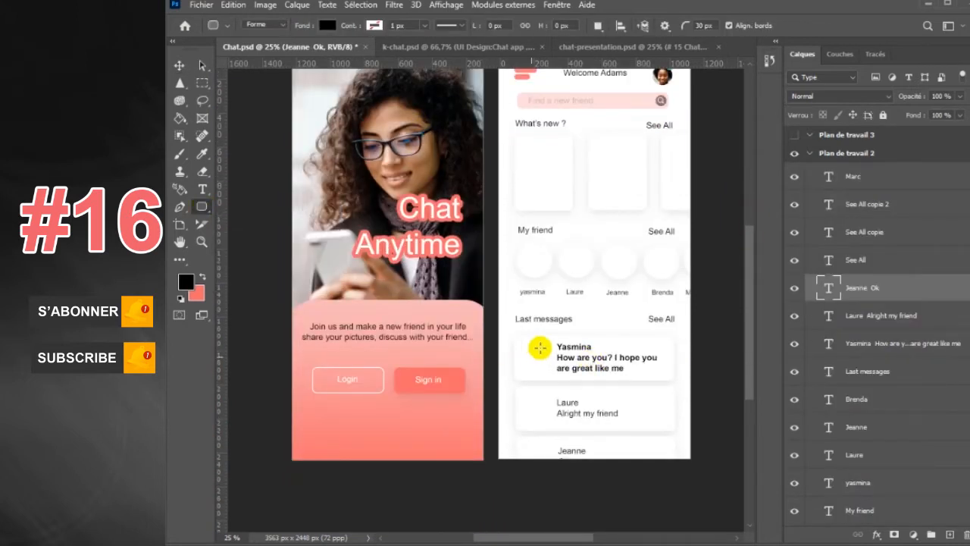
pyautogui.moveTo(520, 344); pyautogui.dragTo(551, 373)
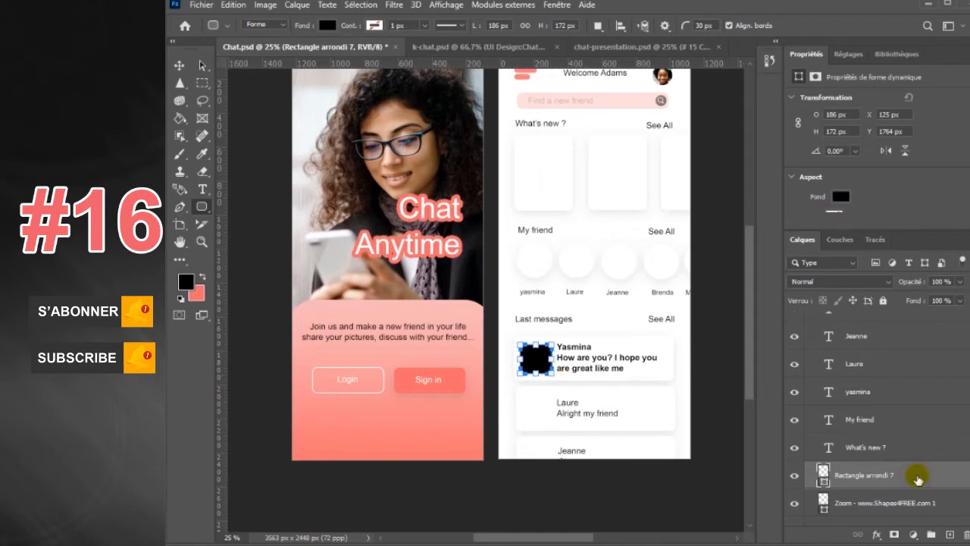
pyautogui.doubleClick(917, 477)
pyautogui.click(505, 282)
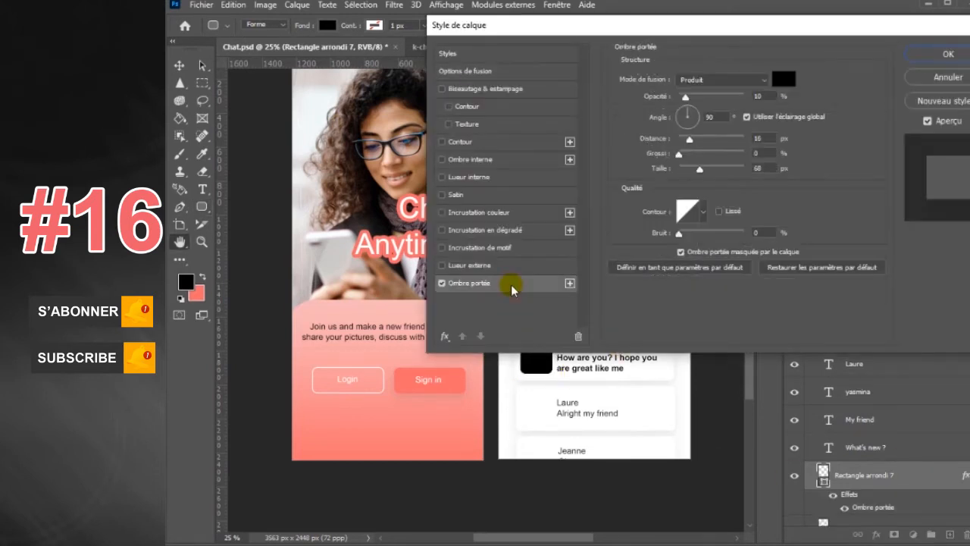
pyautogui.click(916, 55)
# - Duplicate the black thumbnail onto the second and third message cards
pyautogui.moveTo(538, 361); pyautogui.dragTo(538, 456)
pyautogui.click(578, 455)
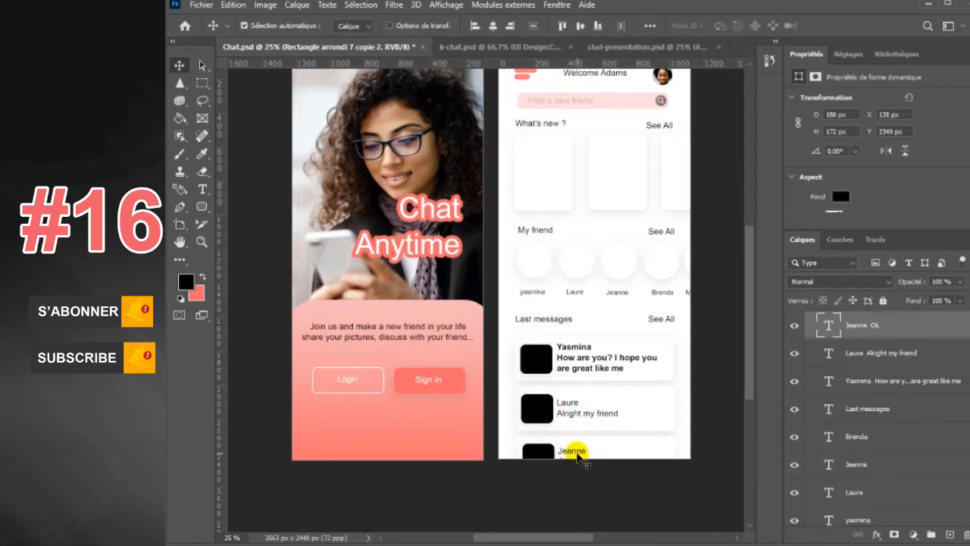
pyautogui.click(557, 5)
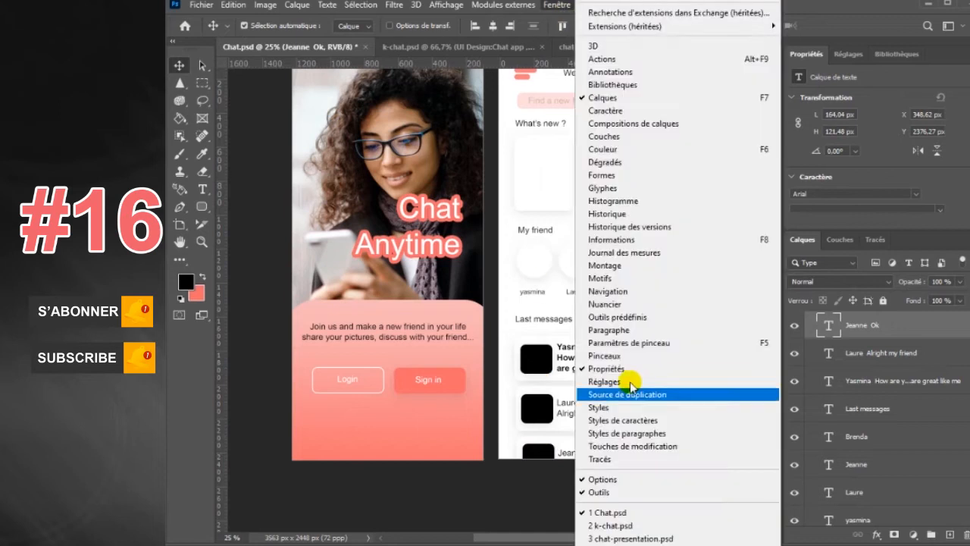
pyautogui.click(622, 382)
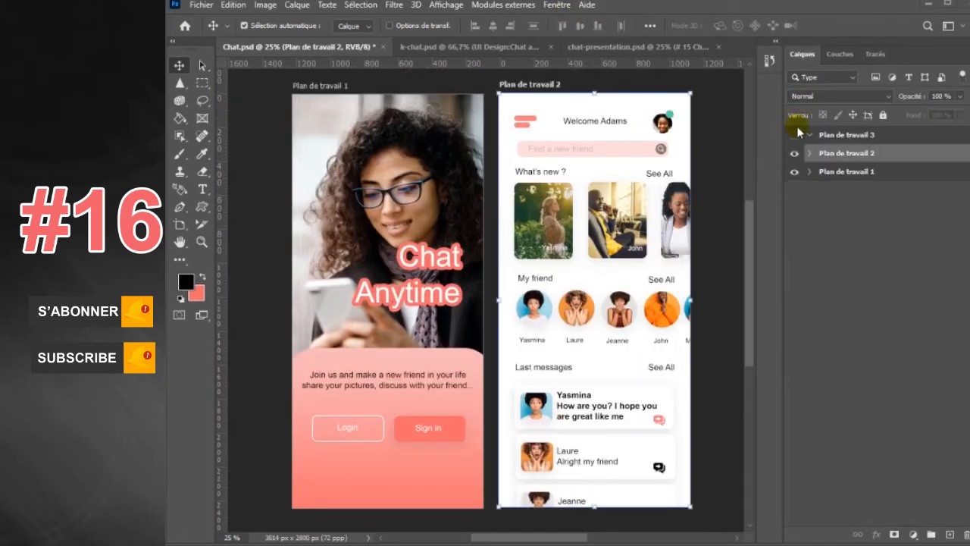
# - Make the hidden artboard Plan de travail 3 visible and select it
pyautogui.click(795, 139)
pyautogui.click(867, 134)
pyautogui.press('h')
pyautogui.moveTo(727, 208); pyautogui.dragTo(516, 206)
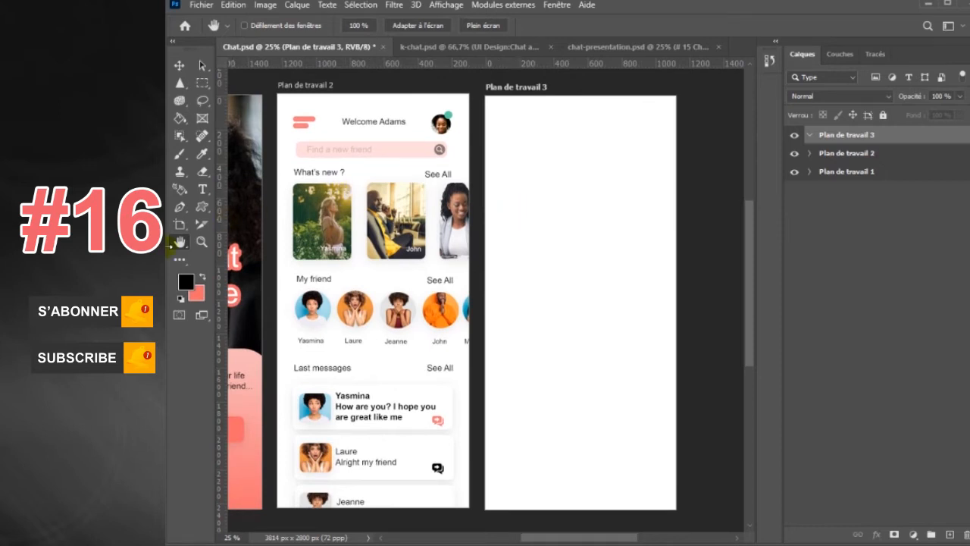
# - Draw a coral rounded rectangle of about 1198 x 312 px across the top of Plan de travail 3
pyautogui.rightClick(201, 209)
pyautogui.click(261, 218)
pyautogui.moveTo(491, 104); pyautogui.dragTo(679, 143)
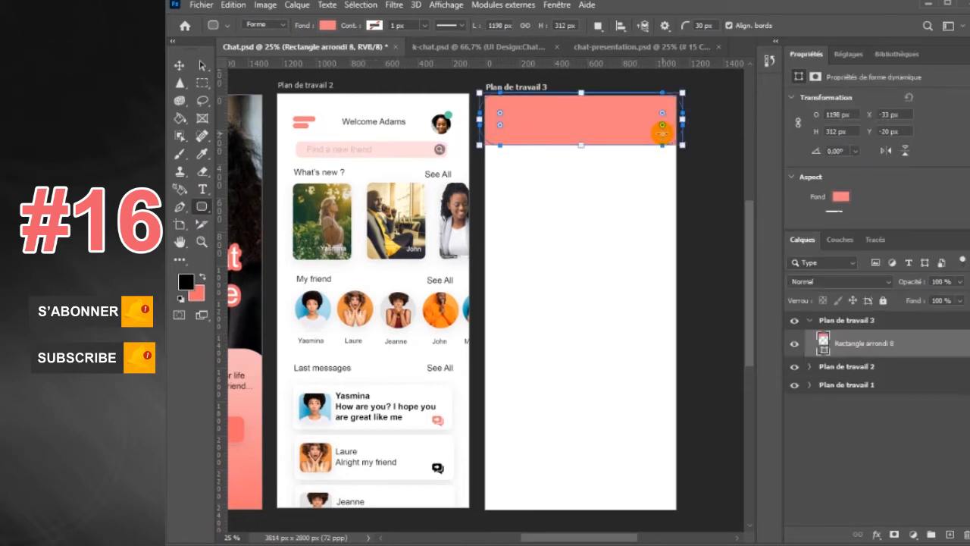
# - Stretch the coral header upward past the artboard's top edge to a height of about 412 px
pyautogui.click(180, 68)
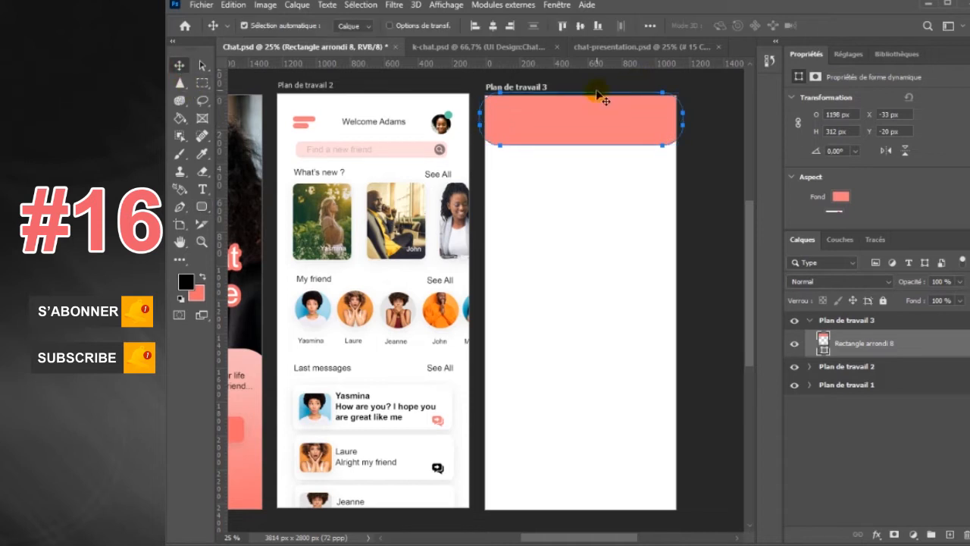
pyautogui.click(581, 94)
pyautogui.moveTo(580, 91); pyautogui.dragTo(581, 76)
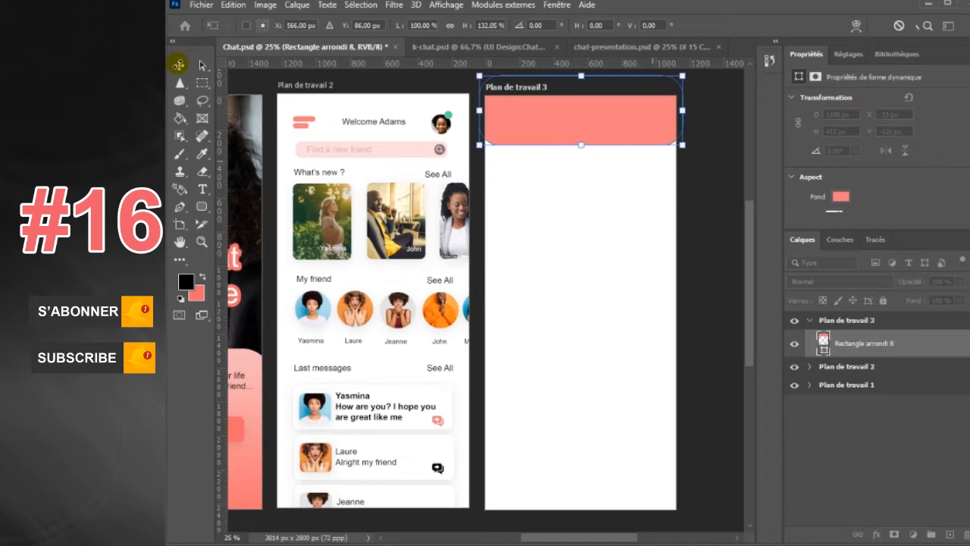
pyautogui.click(179, 69)
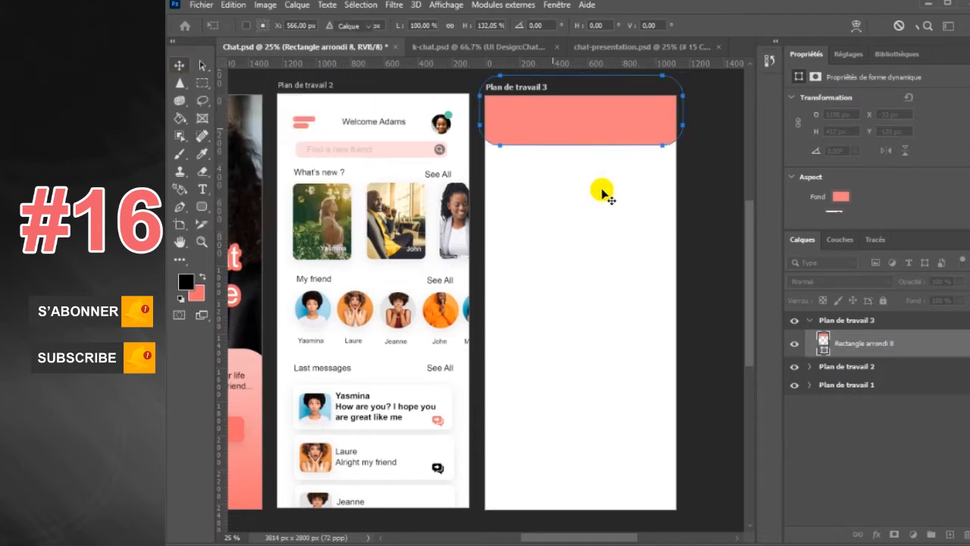
pyautogui.click(602, 195)
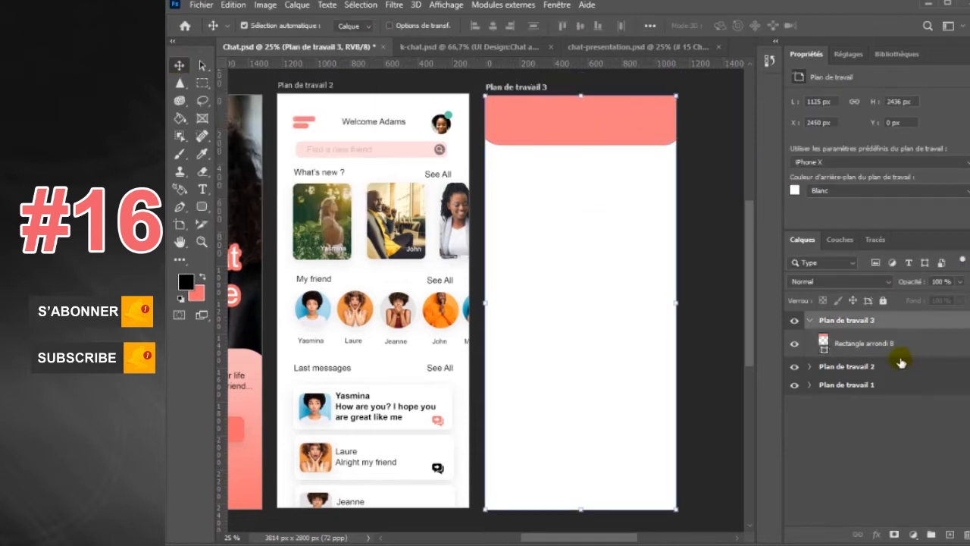
# - Increase the corner radius of the coral header so its lower corners are more strongly rounded
pyautogui.click(922, 349)
pyautogui.click(199, 65)
pyautogui.click(657, 129)
pyautogui.moveTo(656, 129); pyautogui.dragTo(649, 126)
pyautogui.click(690, 225)
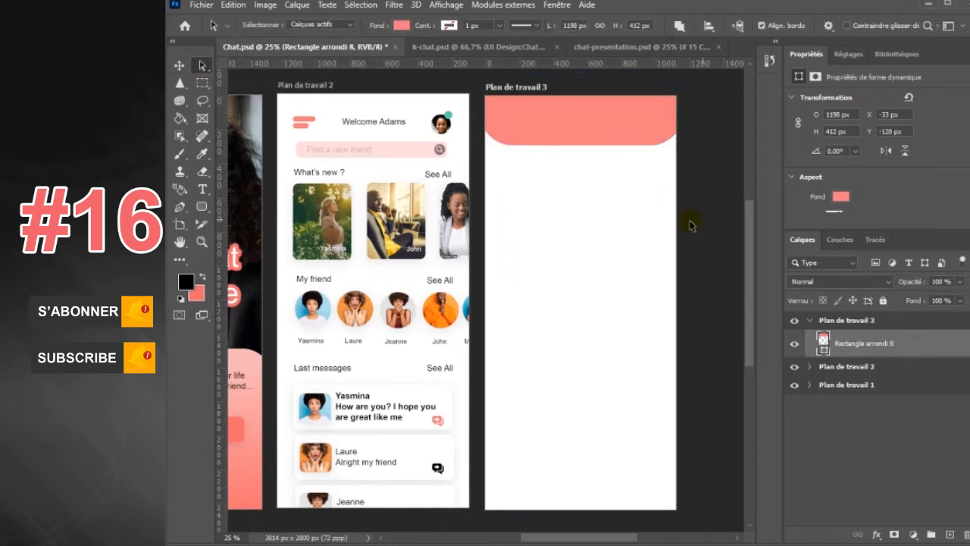
pyautogui.click(202, 5)
pyautogui.click(257, 272)
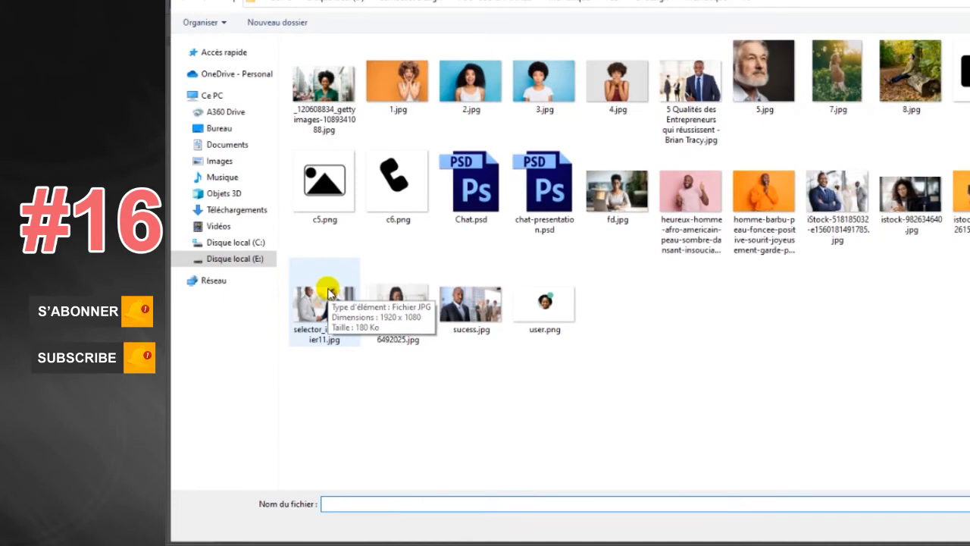
pyautogui.click(969, 1)
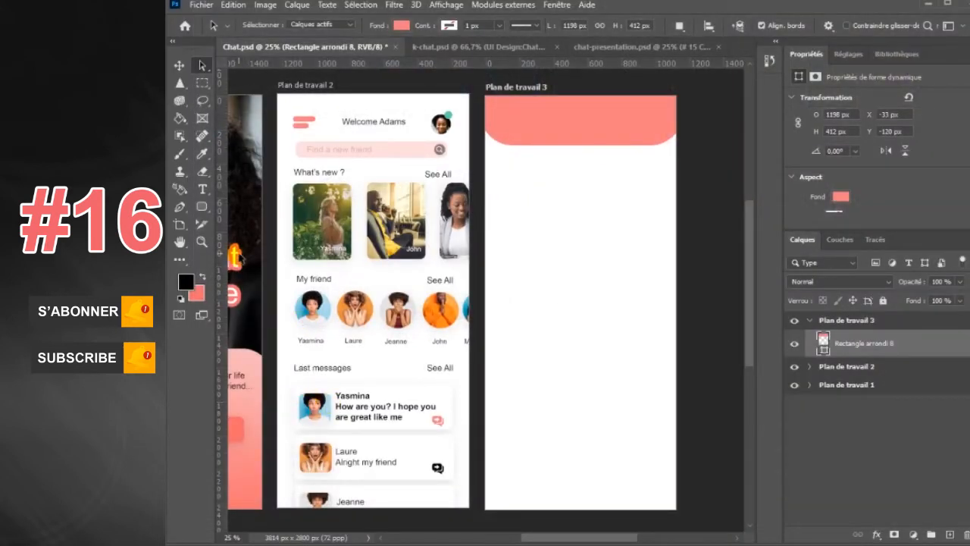
# - Draw a coral circle of about 148 x 148 px in the left part of Plan de travail 3's header
pyautogui.rightClick(209, 215)
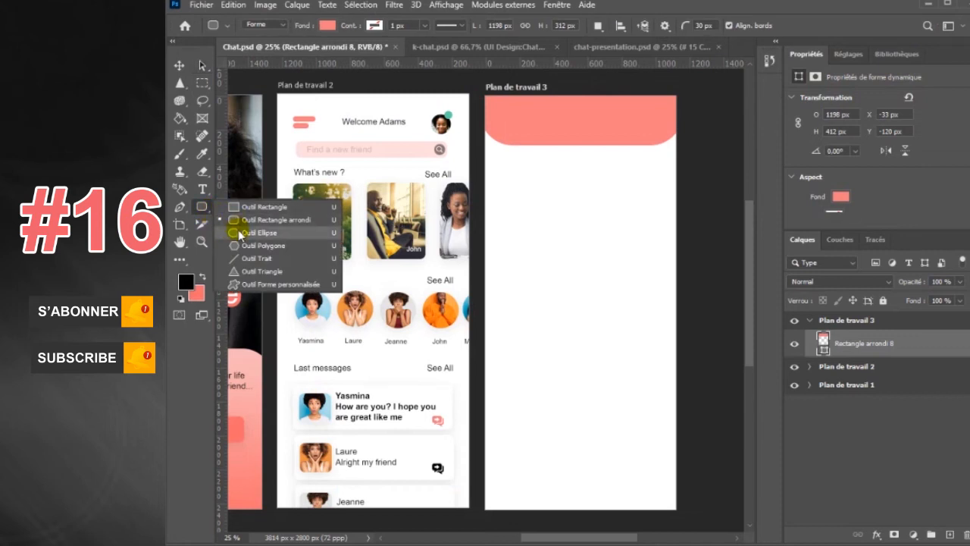
pyautogui.click(250, 240)
pyautogui.moveTo(514, 114); pyautogui.dragTo(537, 136)
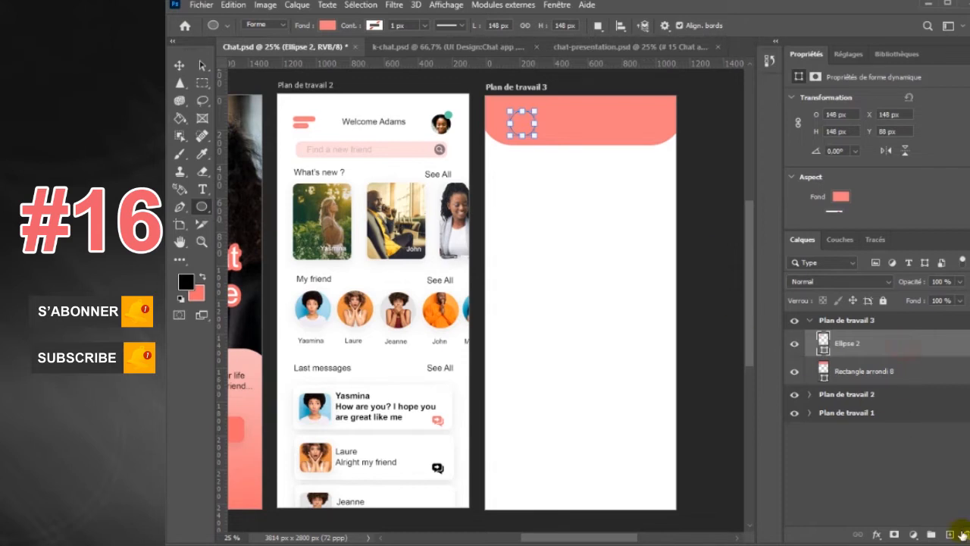
# - Embed the portrait 3.jpg on a new layer over the header circle and clip it to the circle
pyautogui.click(950, 534)
pyautogui.click(202, 5)
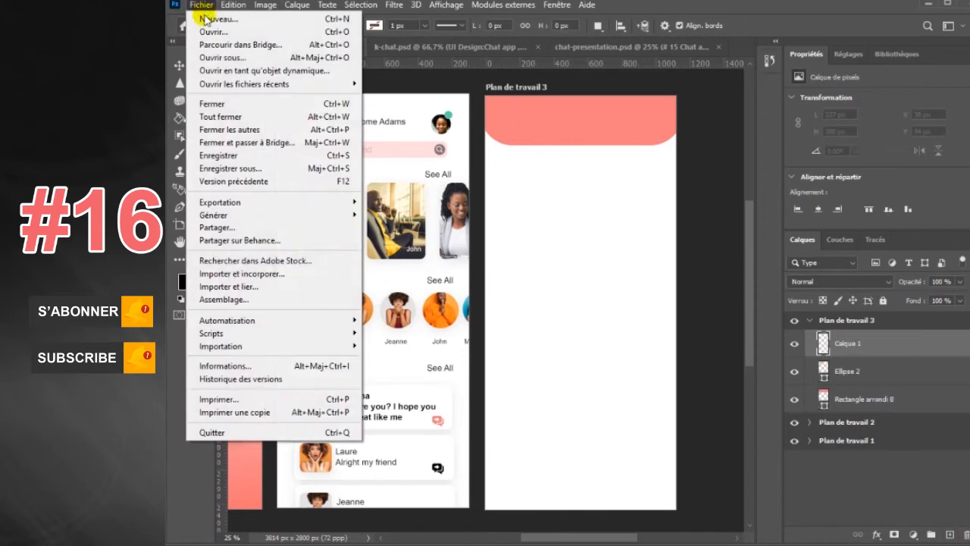
pyautogui.click(239, 273)
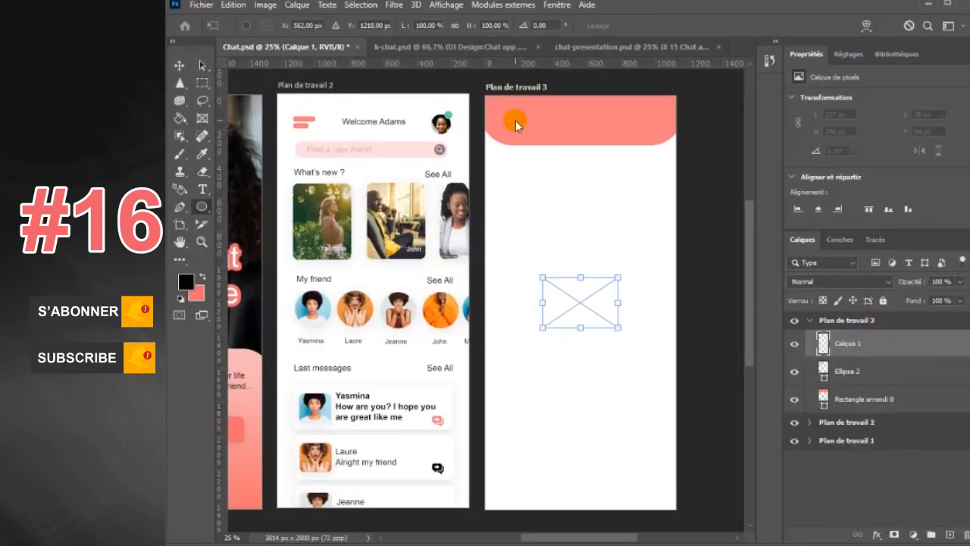
pyautogui.moveTo(567, 295); pyautogui.dragTo(538, 125)
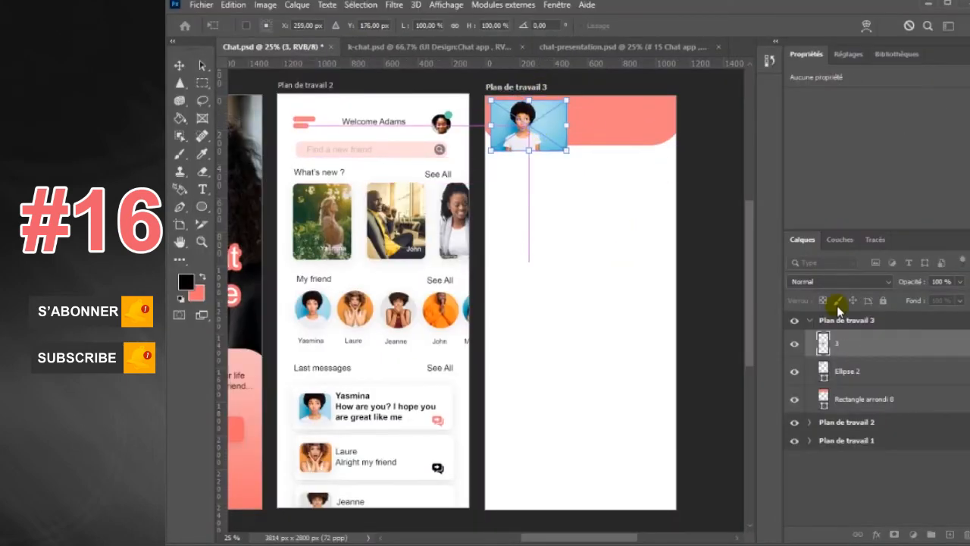
pyautogui.press('Return')
pyautogui.rightClick(901, 347)
pyautogui.click(959, 266)
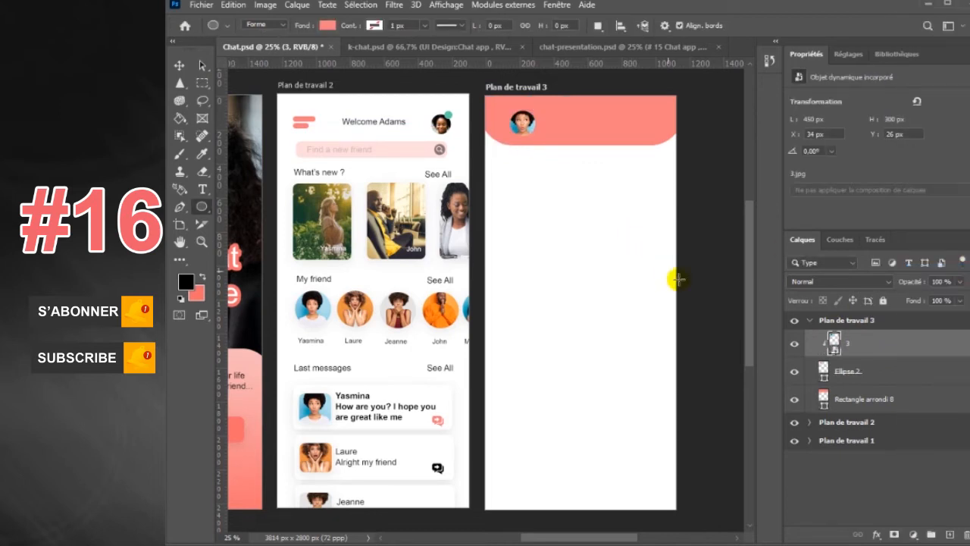
# - Select the portrait and its circle together and shift them slightly right within the header
pyautogui.click(866, 374)
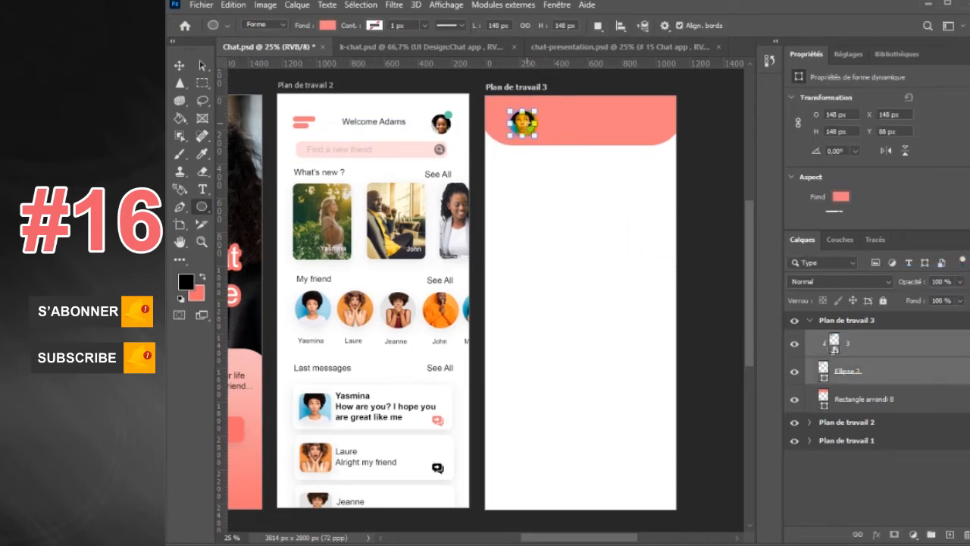
pyautogui.click(180, 68)
pyautogui.moveTo(522, 122); pyautogui.dragTo(529, 122)
# - Embed the video camera icon c3 on a new layer above the portrait and place it near the header's right side
pyautogui.click(879, 352)
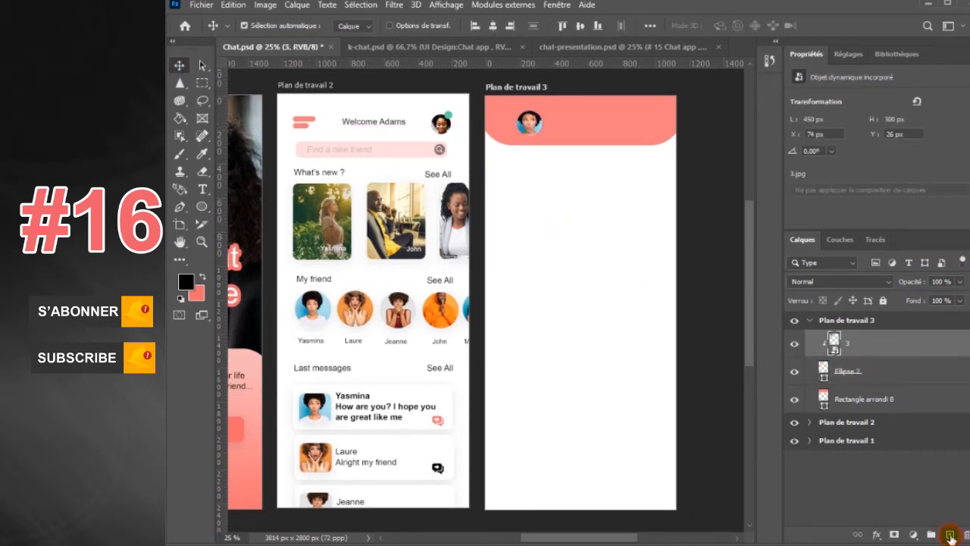
pyautogui.click(949, 535)
pyautogui.click(200, 4)
pyautogui.click(253, 274)
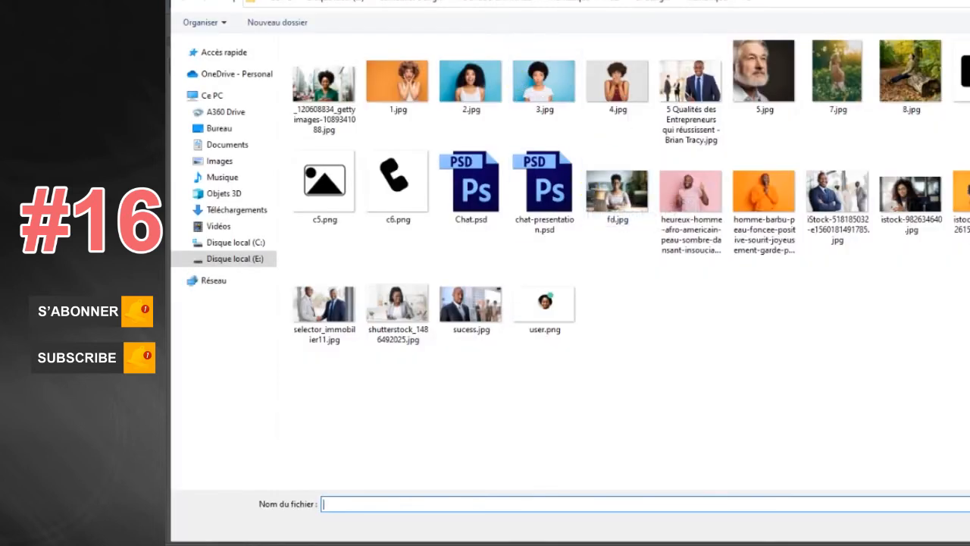
pyautogui.press('Escape')
pyautogui.moveTo(613, 266); pyautogui.dragTo(640, 117)
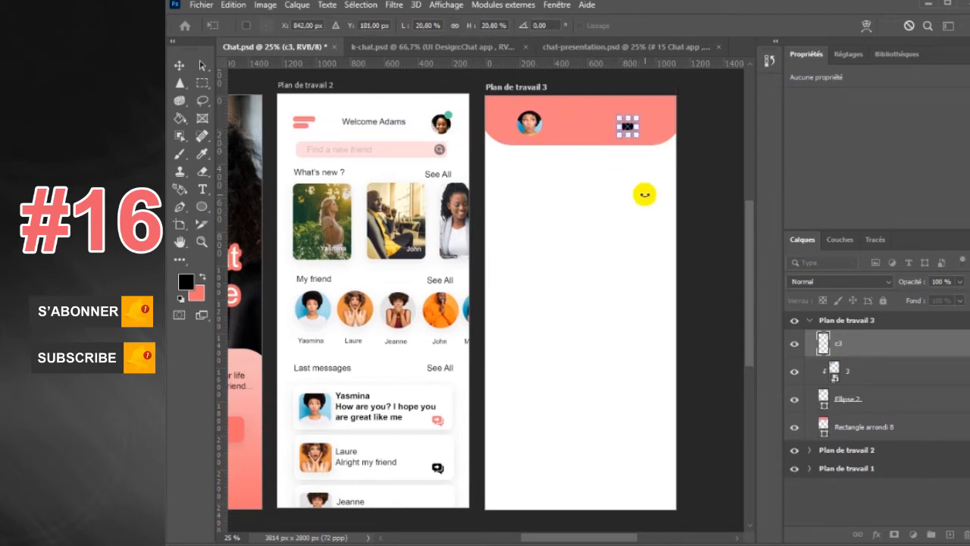
# - Embed the phone icon c6.png on a new layer and place it just right of the video camera icon
pyautogui.click(950, 535)
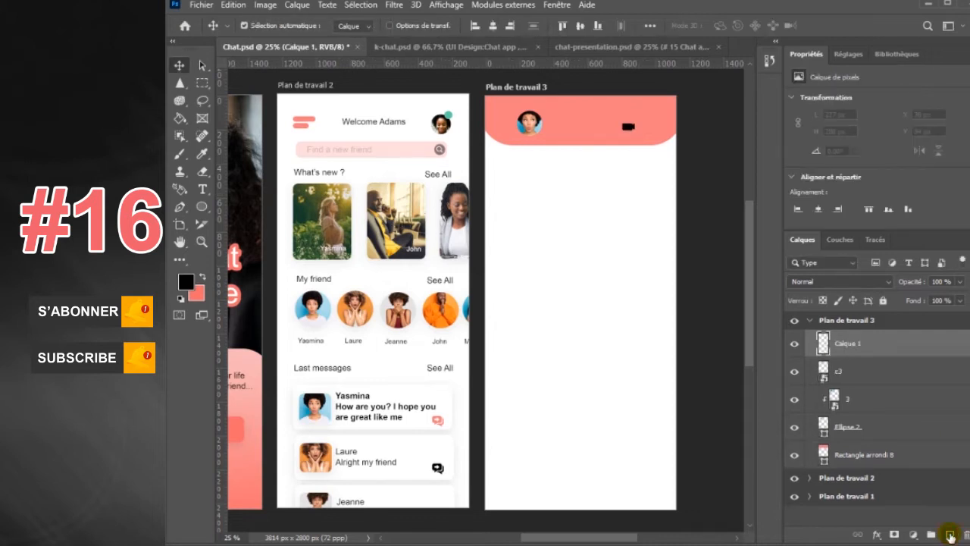
pyautogui.click(201, 6)
pyautogui.click(628, 373)
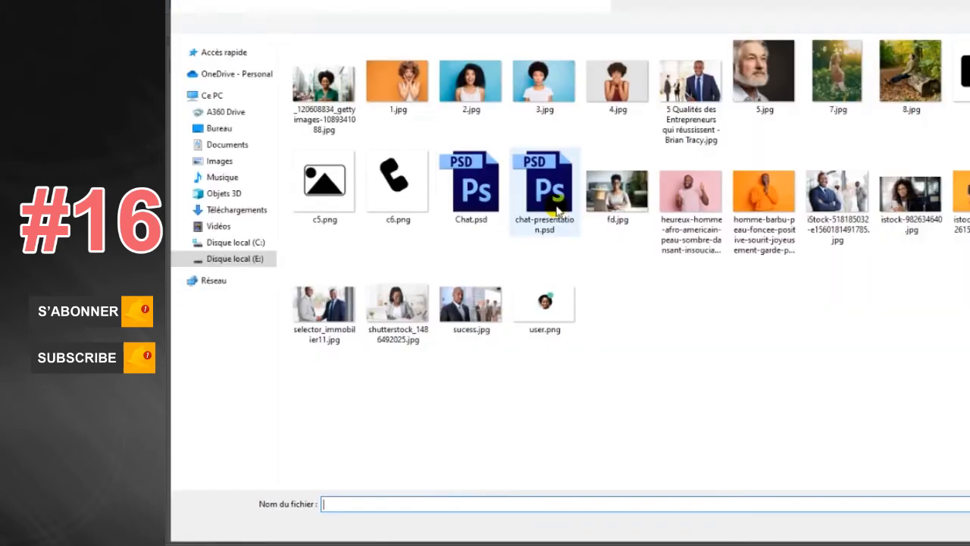
pyautogui.click(400, 184)
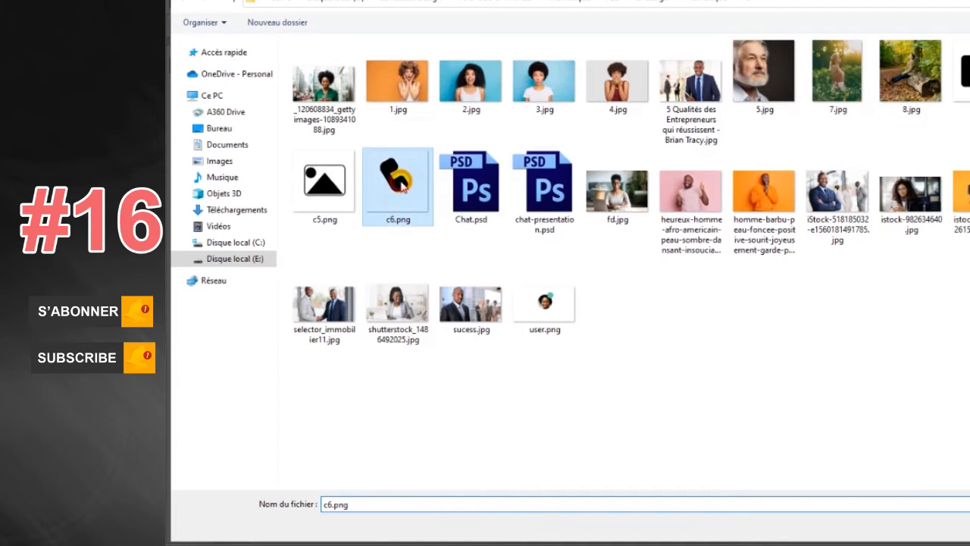
pyautogui.doubleClick(400, 184)
pyautogui.moveTo(621, 255); pyautogui.dragTo(656, 118)
pyautogui.press('Return')
pyautogui.press('Return')
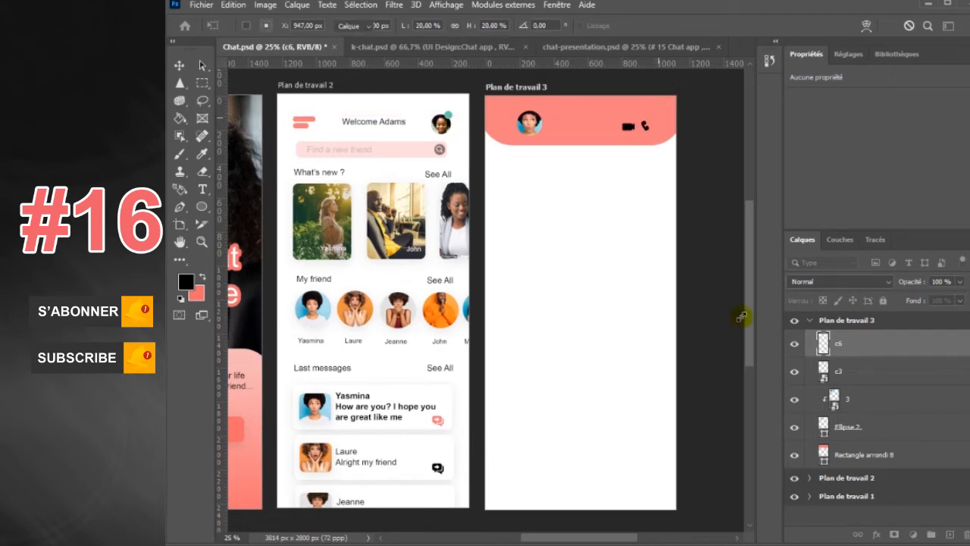
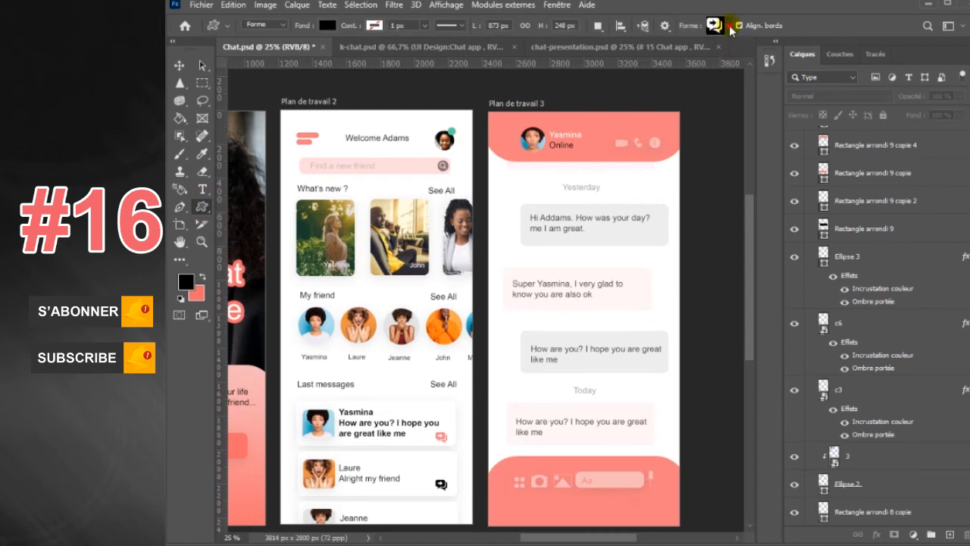
# - Draw a black left arrow of about 81 x 72 px from the left-right-arrows-Shapes4FREE set, left of the header portrait
pyautogui.click(730, 26)
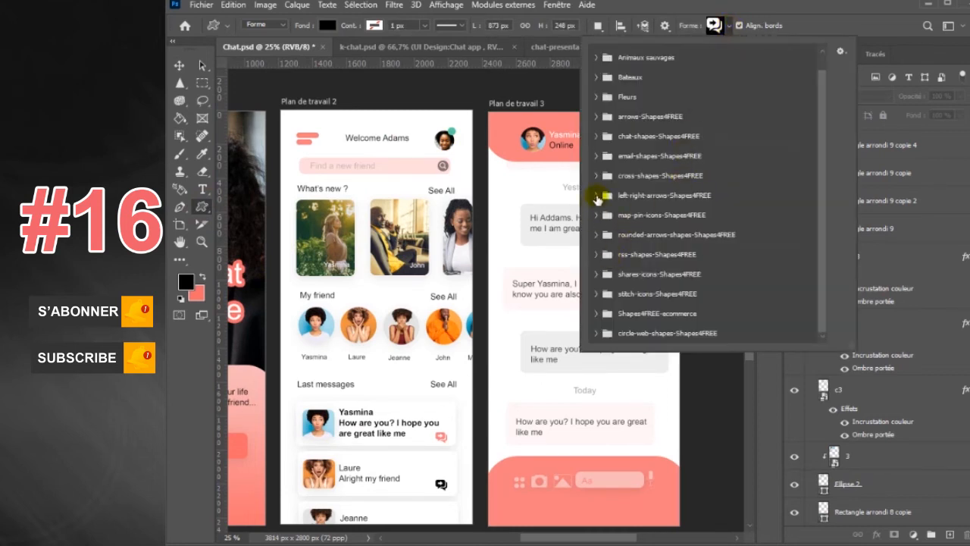
pyautogui.click(598, 195)
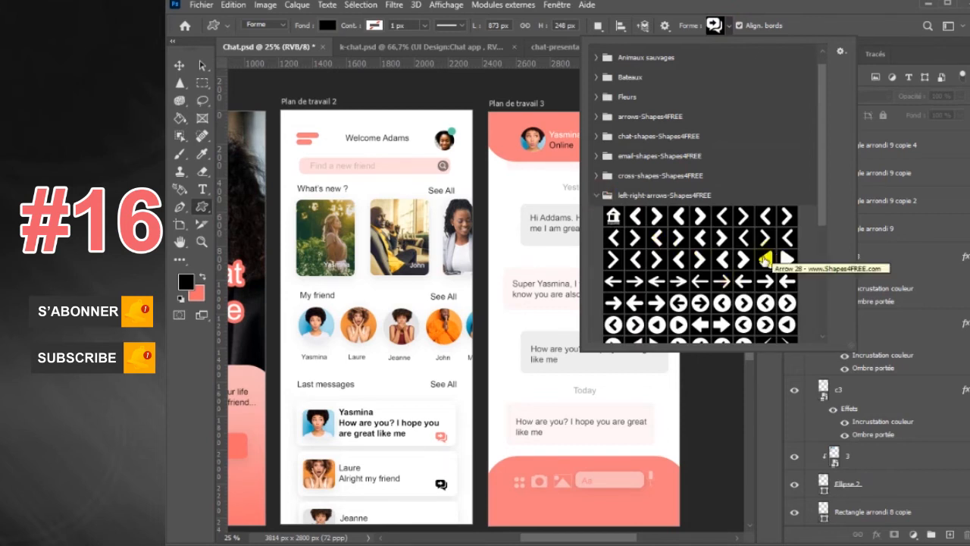
pyautogui.click(787, 280)
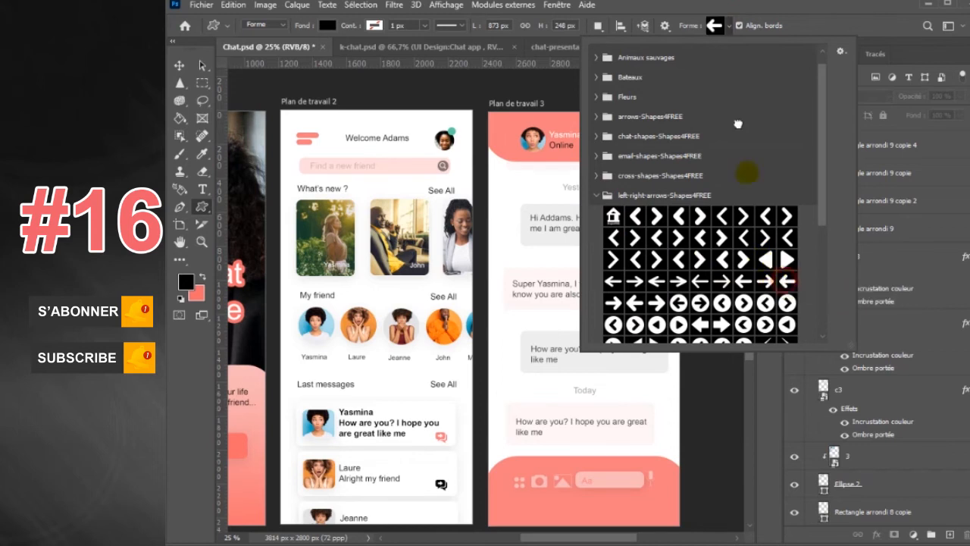
pyautogui.click(728, 28)
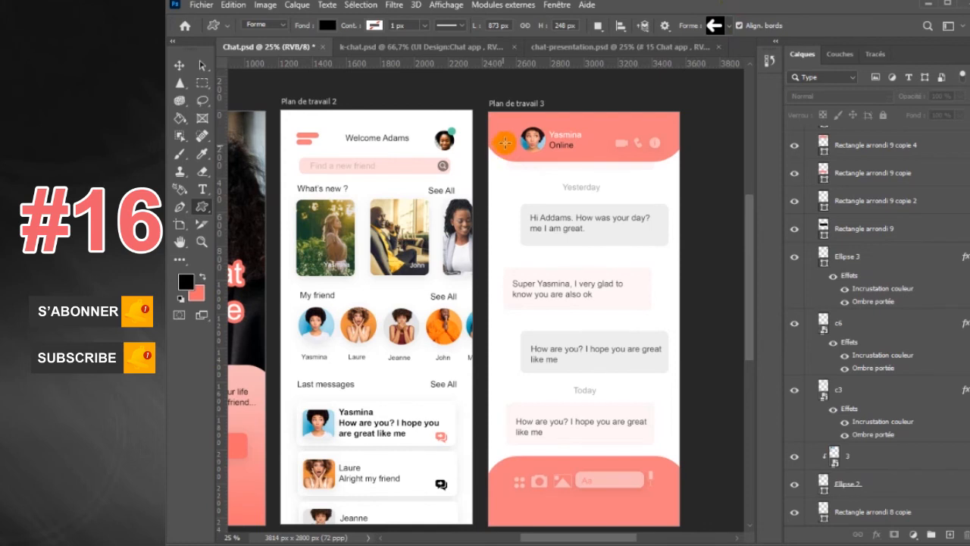
pyautogui.moveTo(500, 137); pyautogui.dragTo(512, 147)
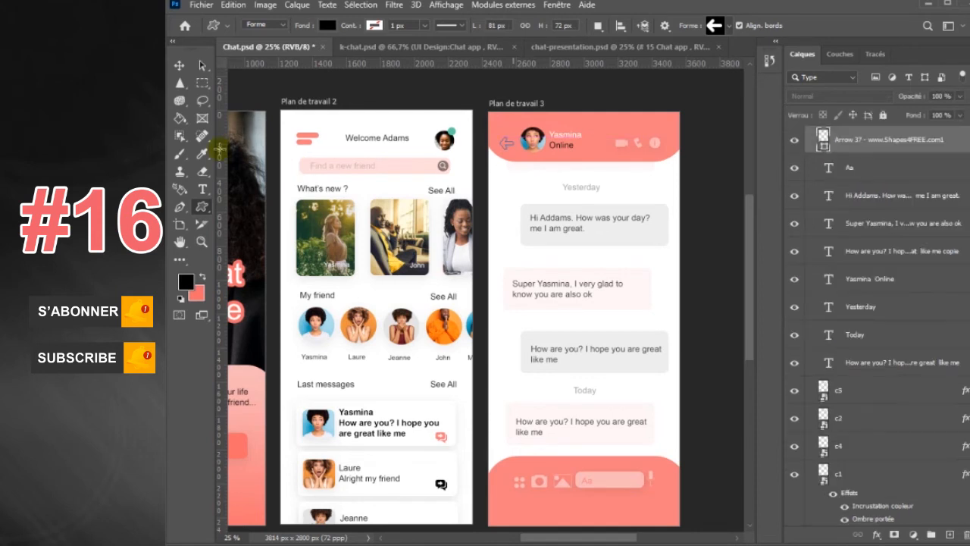
# - Shift the back arrow slightly right, closer to the header portrait, and deselect it
pyautogui.click(179, 68)
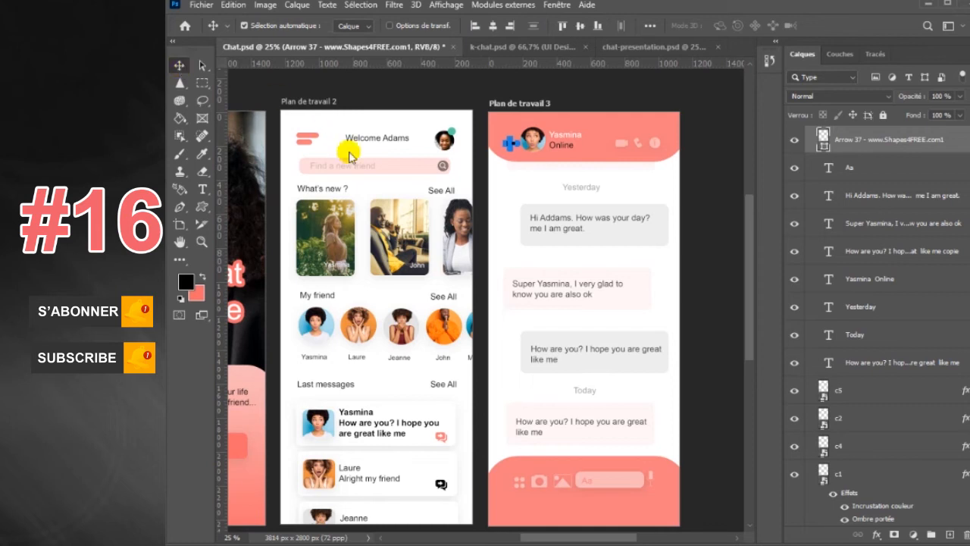
pyautogui.click(509, 186)
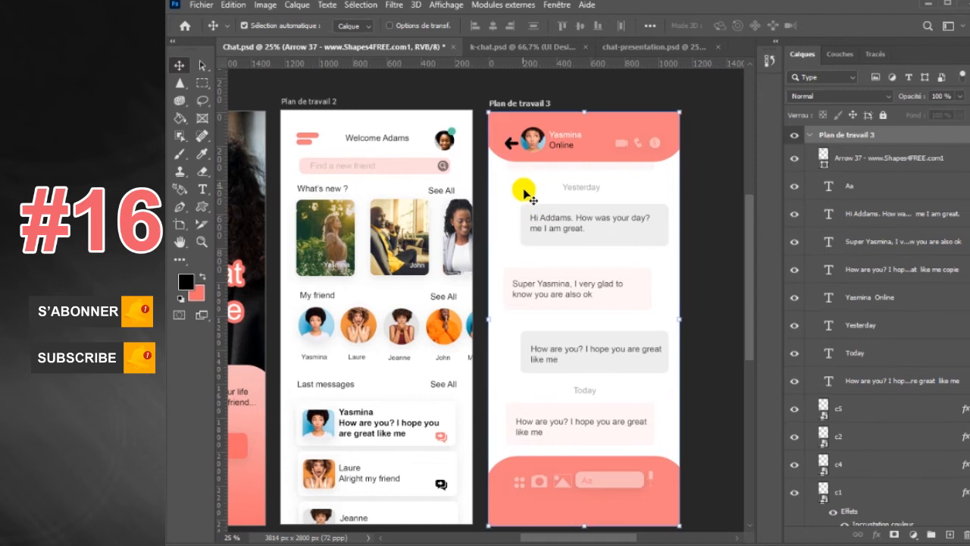
pyautogui.click(538, 144)
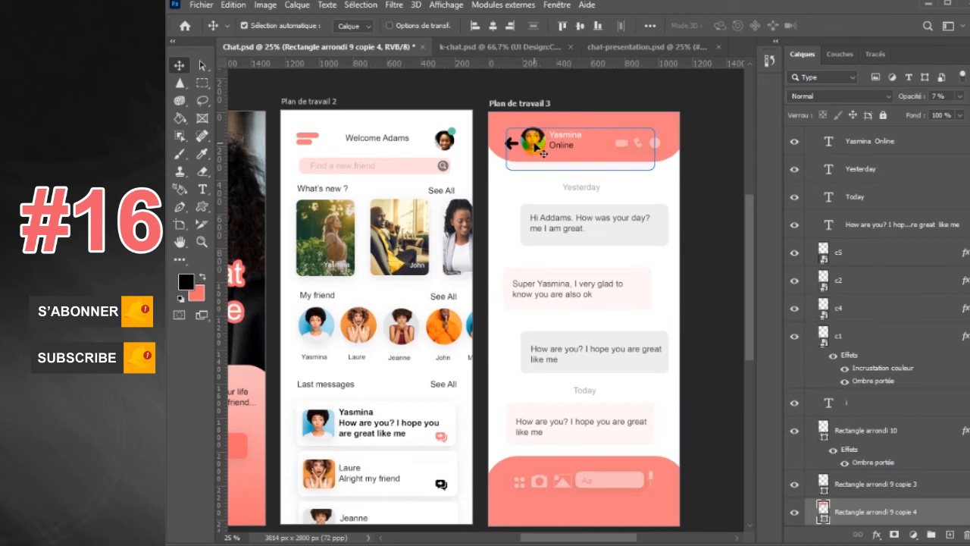
pyautogui.click(511, 212)
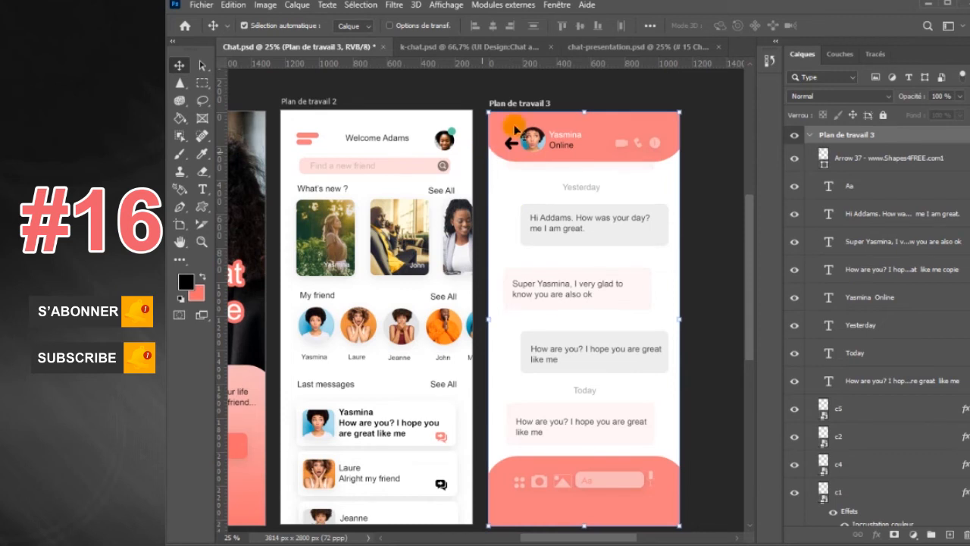
# - Activate the Ellipse tool and try the recently used teal and green swatches as its fill
pyautogui.click(203, 207)
pyautogui.rightClick(213, 209)
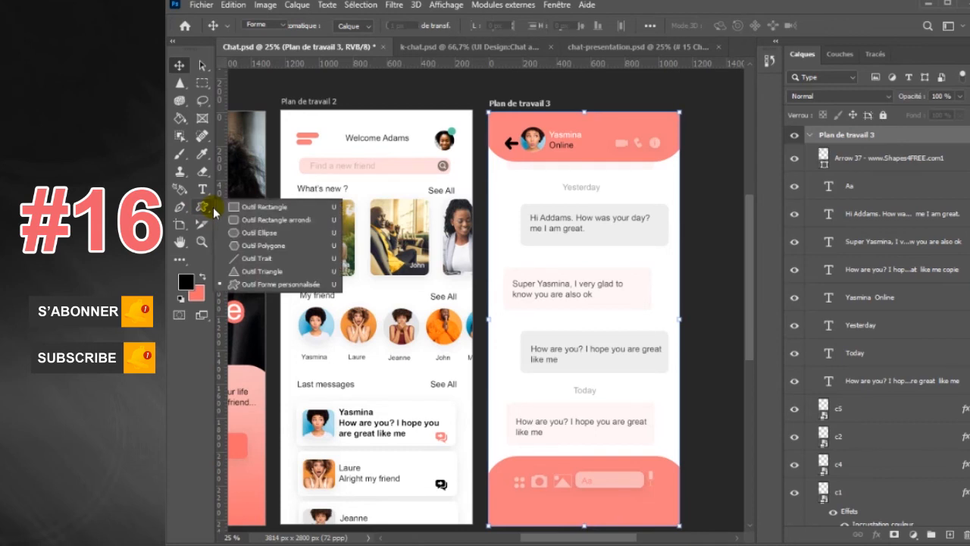
pyautogui.click(249, 235)
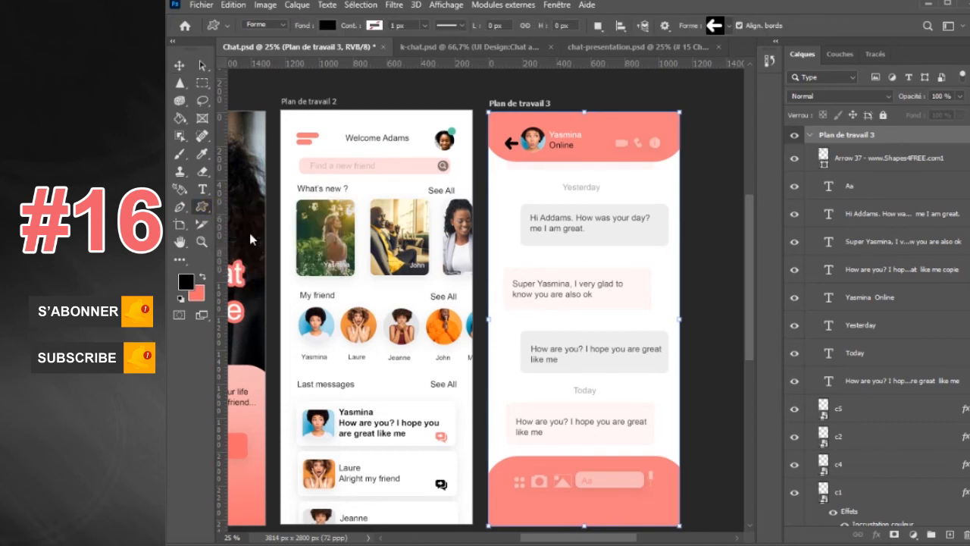
pyautogui.click(328, 26)
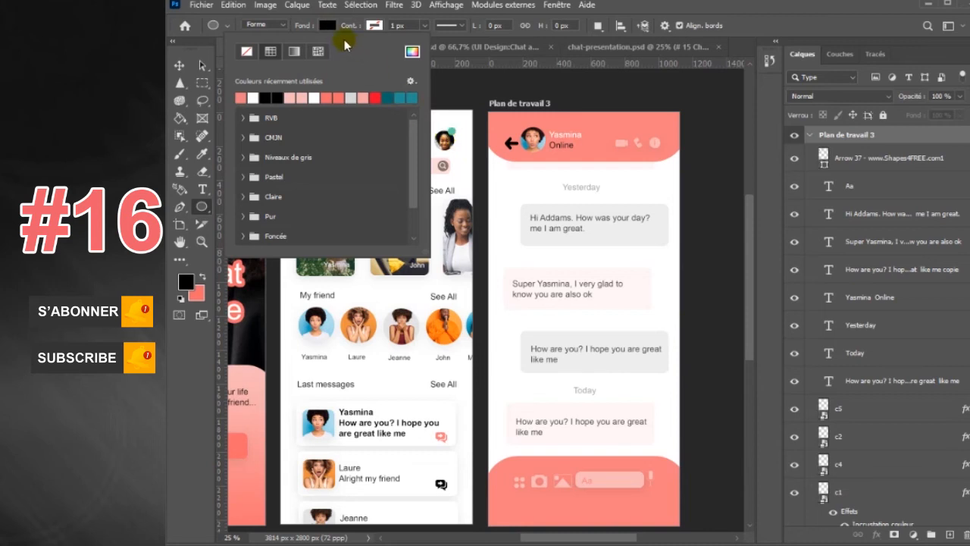
pyautogui.click(405, 95)
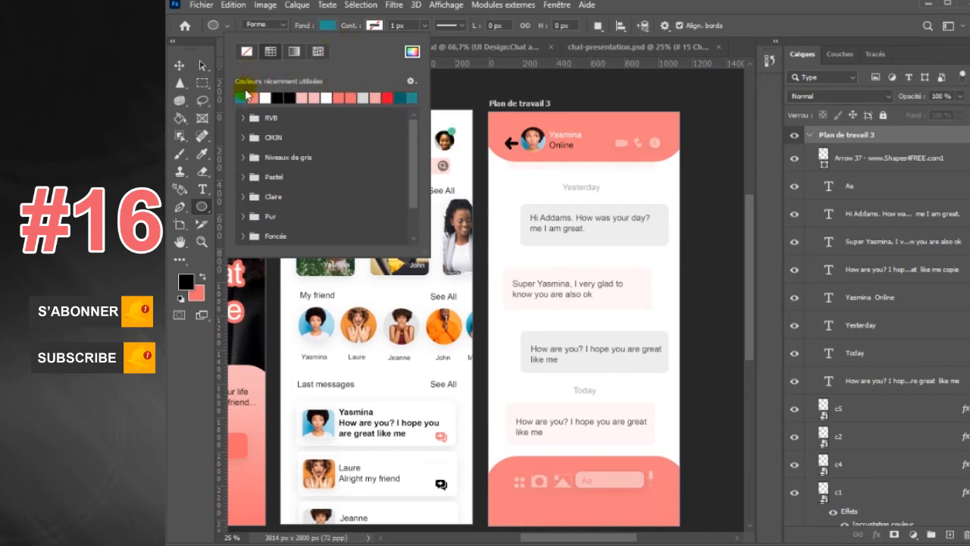
pyautogui.click(329, 27)
pyautogui.click(328, 26)
pyautogui.click(328, 27)
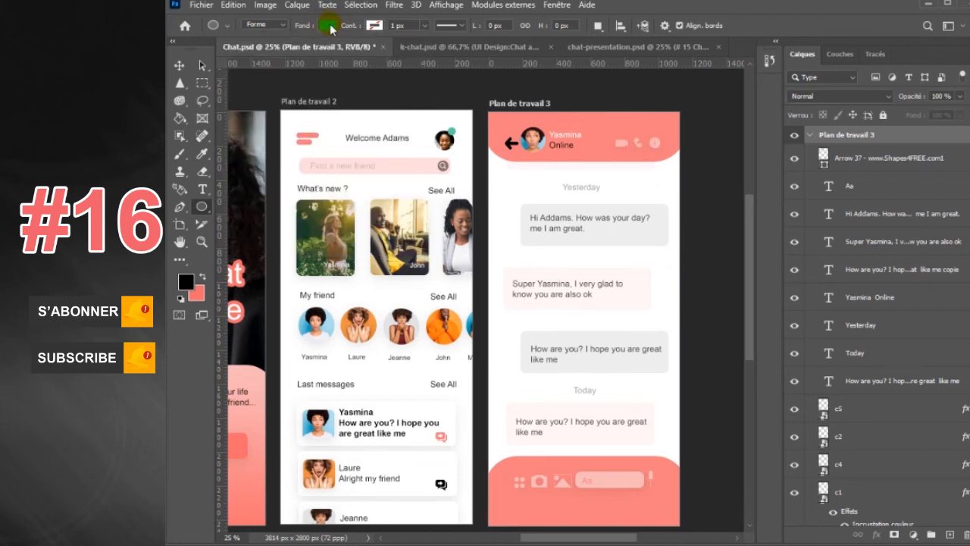
# - Set the foreground colour to teal 58caa5 by sampling the status dot on Plan de travail 2's avatar
pyautogui.click(186, 284)
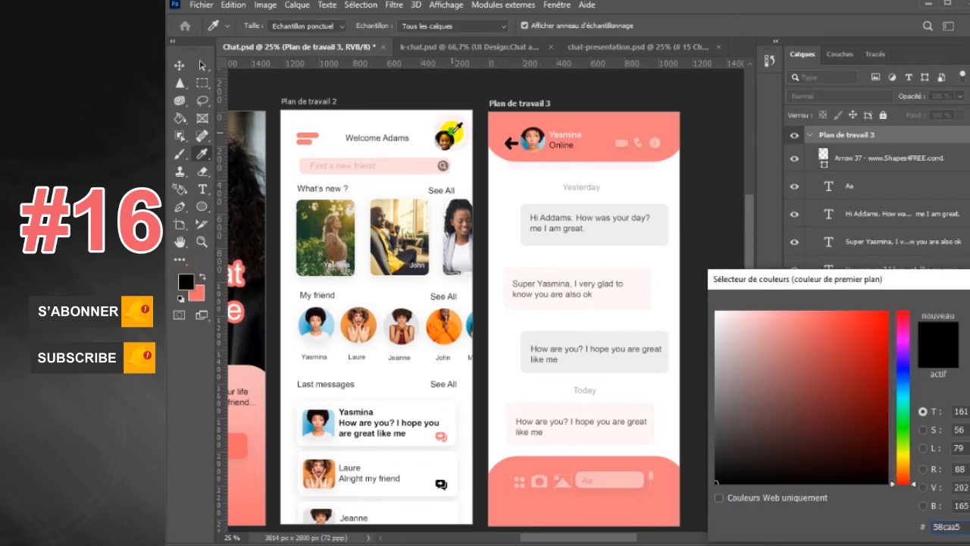
pyautogui.click(450, 133)
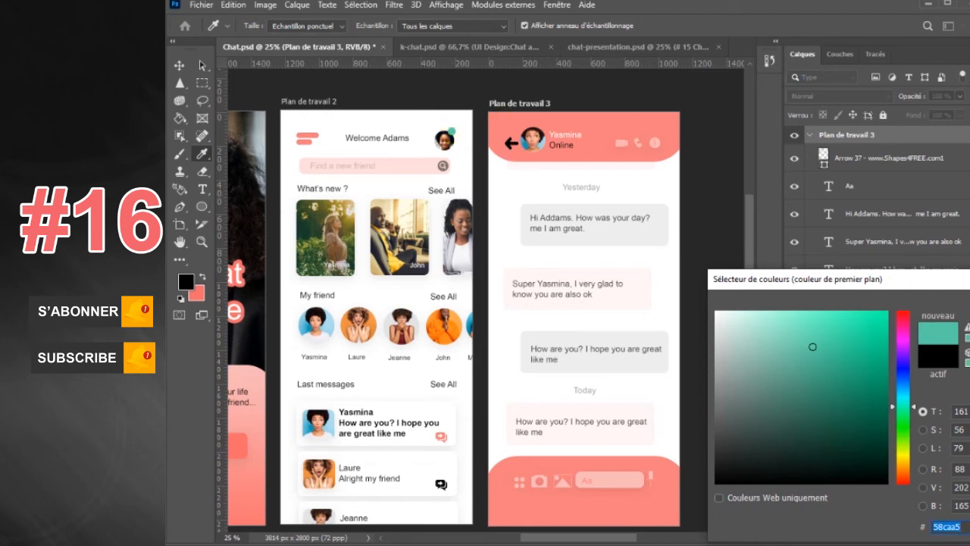
pyautogui.press('Return')
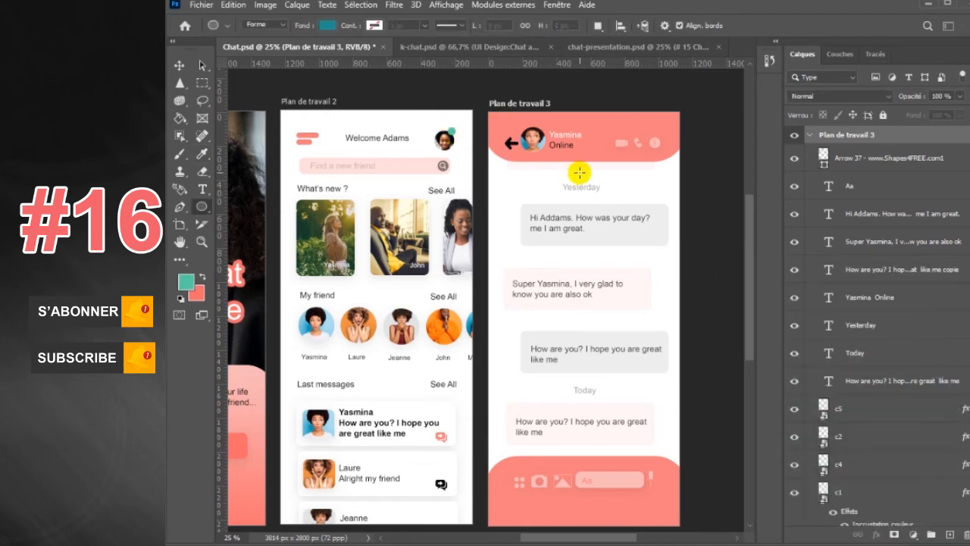
# - Draw a 40 x 40 px teal status dot at the upper right of Plan de travail 3's header portrait and deselect it
pyautogui.moveTo(541, 127); pyautogui.dragTo(541, 130)
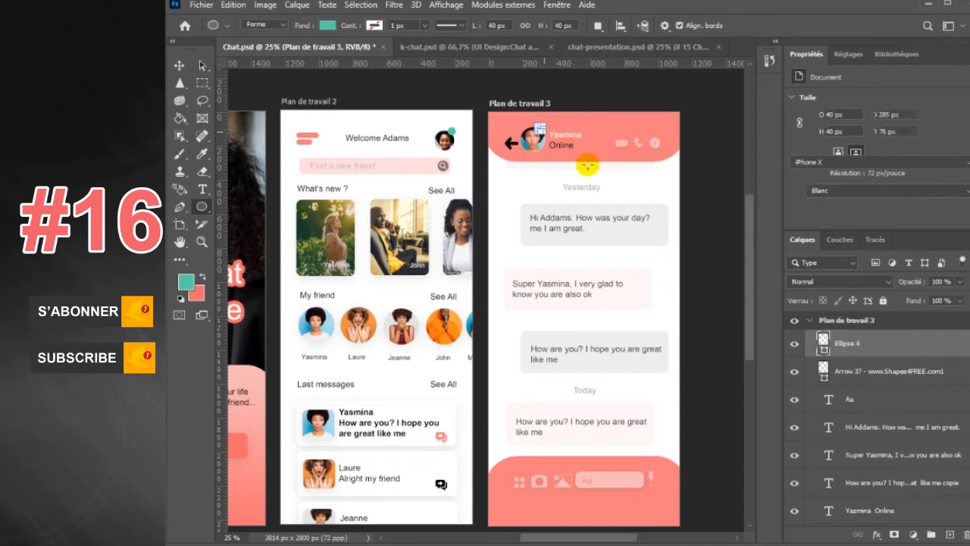
pyautogui.click(179, 66)
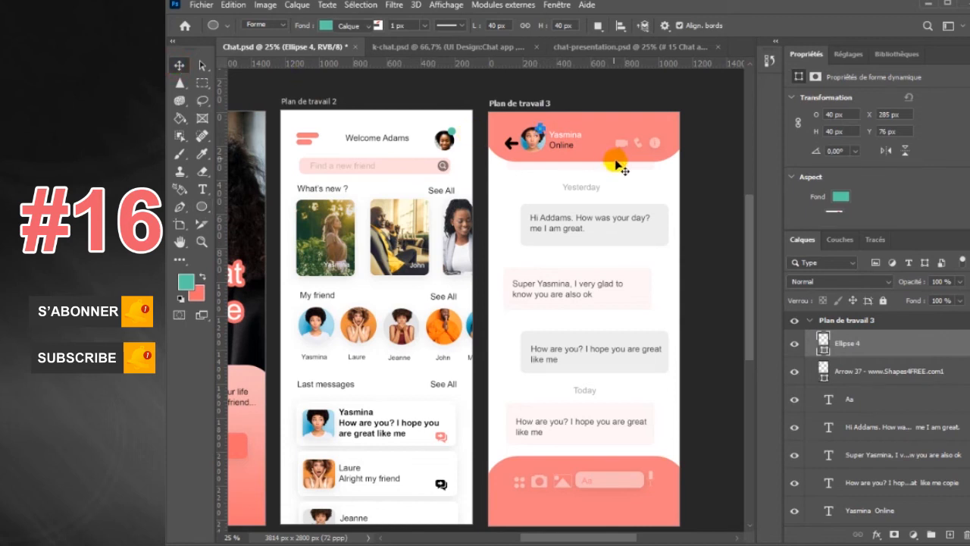
pyautogui.click(643, 183)
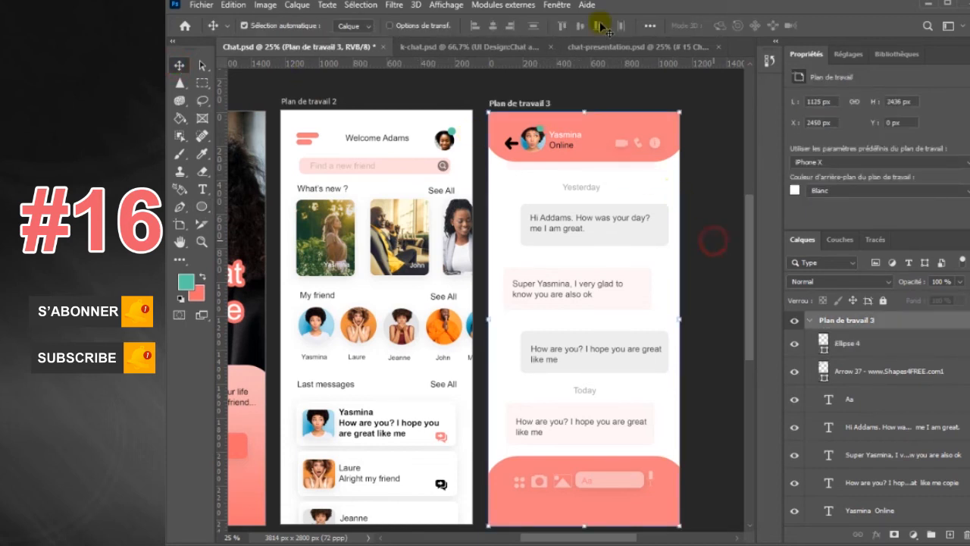
# - Hide the Properties panel so the layer list has more room
pyautogui.click(561, 7)
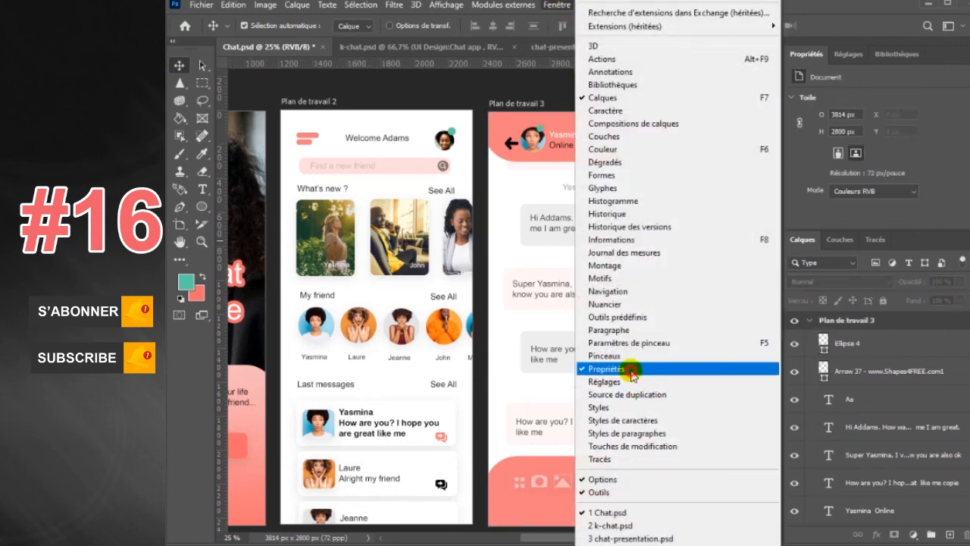
pyautogui.click(631, 369)
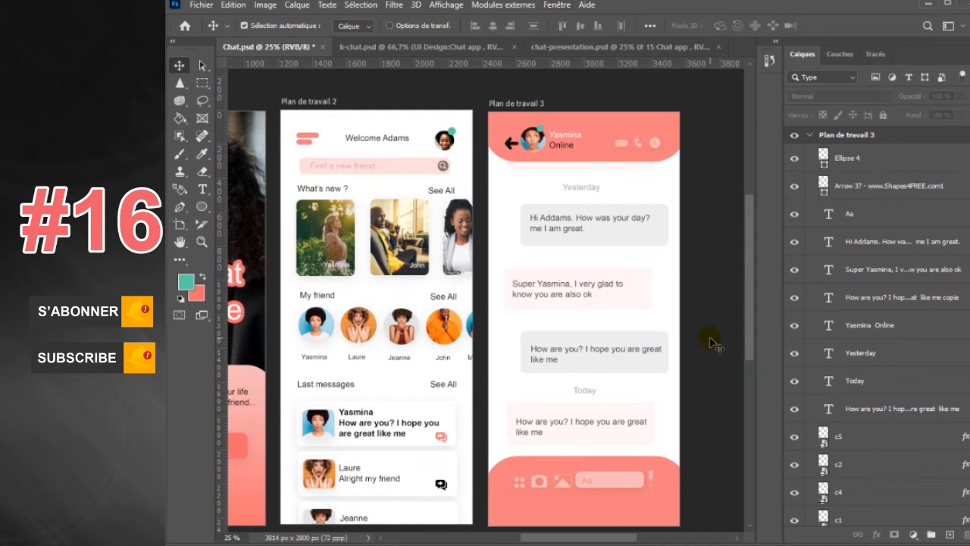
pyautogui.hotkey('ctrl', '-')
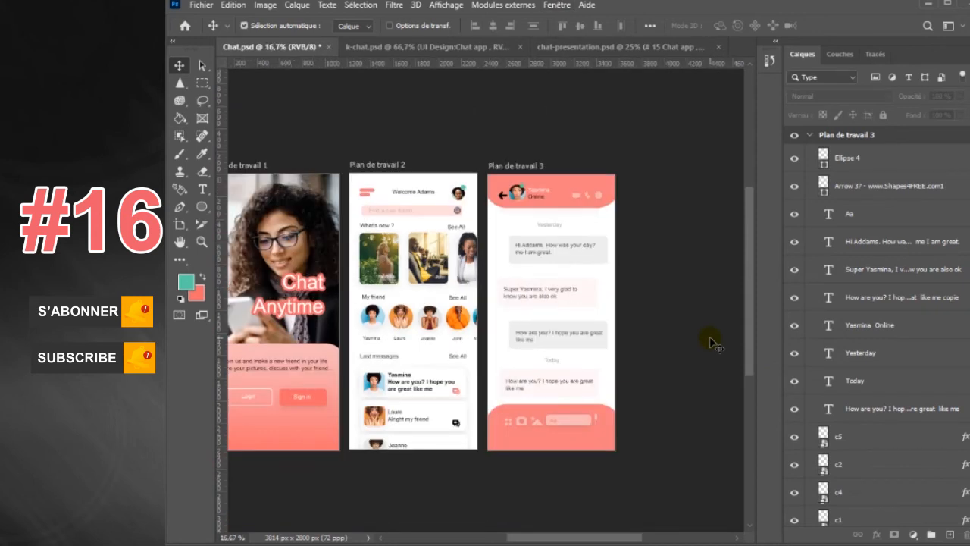
pyautogui.press('h')
pyautogui.moveTo(612, 336); pyautogui.dragTo(652, 338)
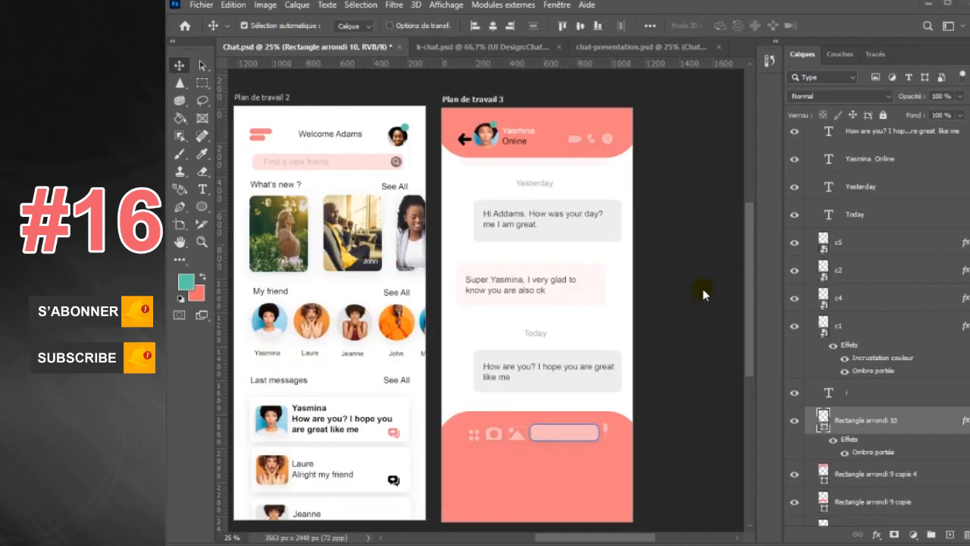
# - Select the footer icon layers c1, c2, c4 and c5 with the rounded input field and move them lower in Plan de travail 3's coral footer
pyautogui.moveTo(872, 321); pyautogui.dragTo(876, 275)
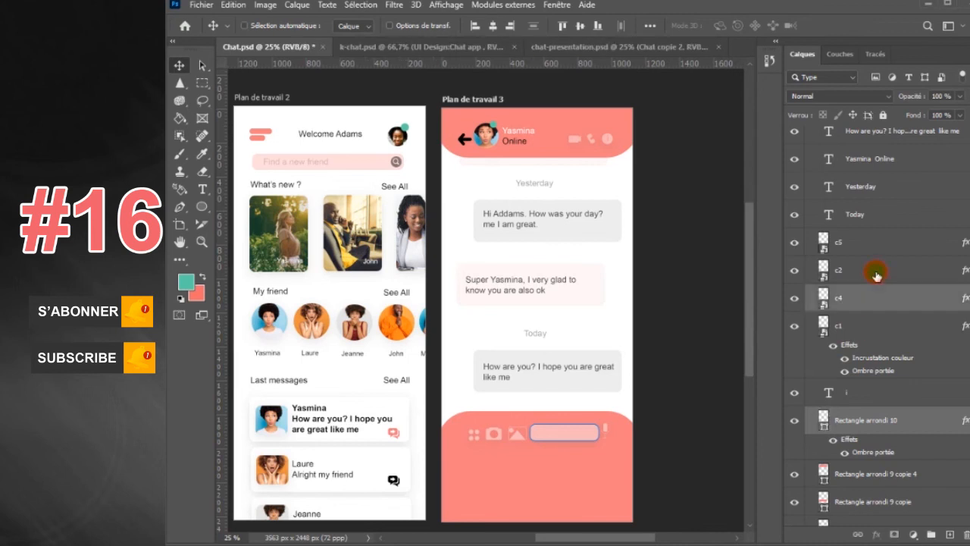
pyautogui.keyDown('ctrl'); pyautogui.click(876, 274); pyautogui.keyUp('ctrl')
pyautogui.keyDown('ctrl'); pyautogui.click(878, 248); pyautogui.keyUp('ctrl')
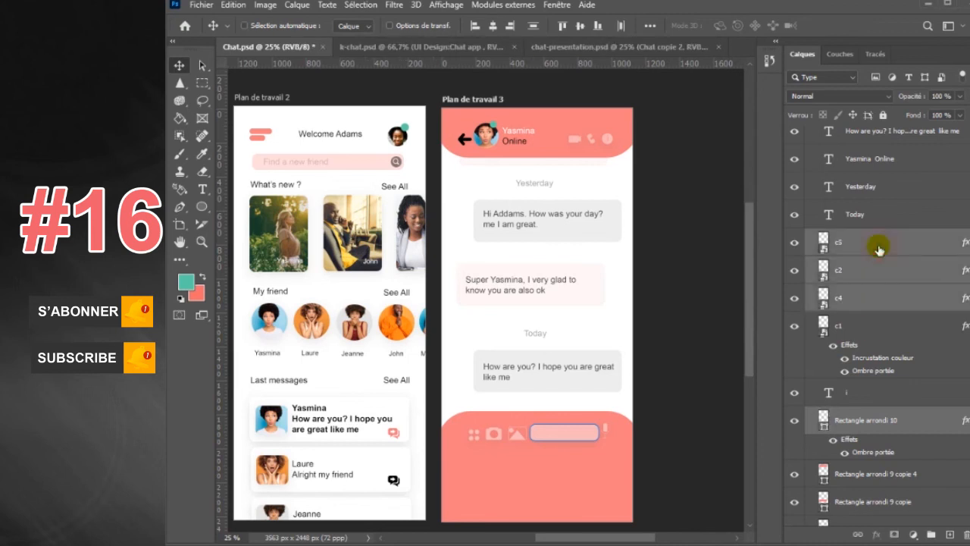
pyautogui.keyDown('ctrl'); pyautogui.click(889, 322); pyautogui.keyUp('ctrl')
pyautogui.moveTo(581, 439); pyautogui.dragTo(582, 480)
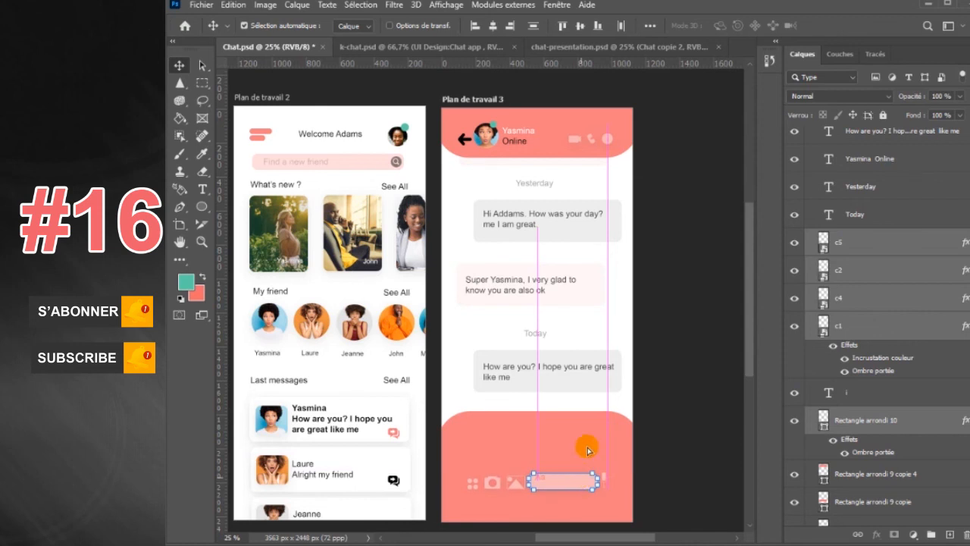
# - Shorten Plan de travail 3's coral footer shape from its upper edge to 61.56 % of its height
pyautogui.click(629, 441)
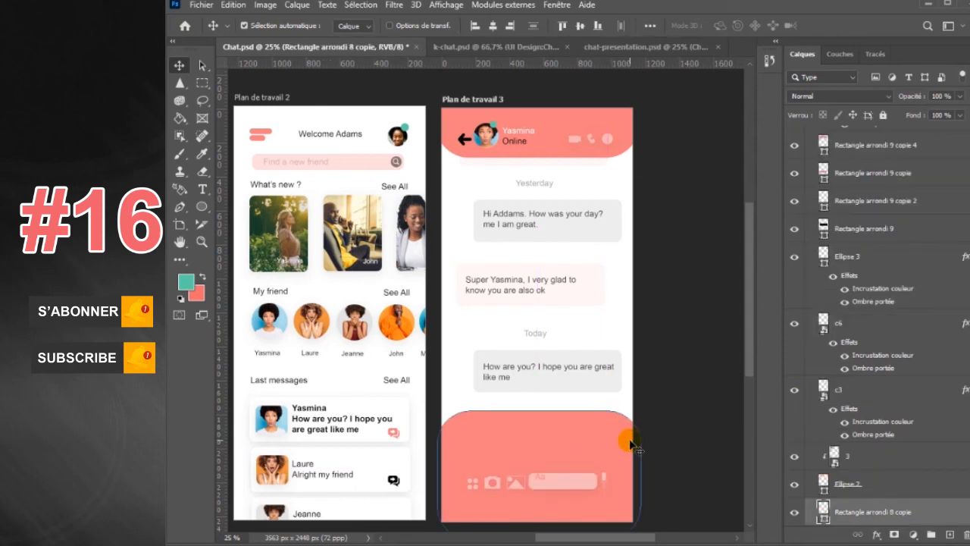
pyautogui.hotkey('ctrl', 't')
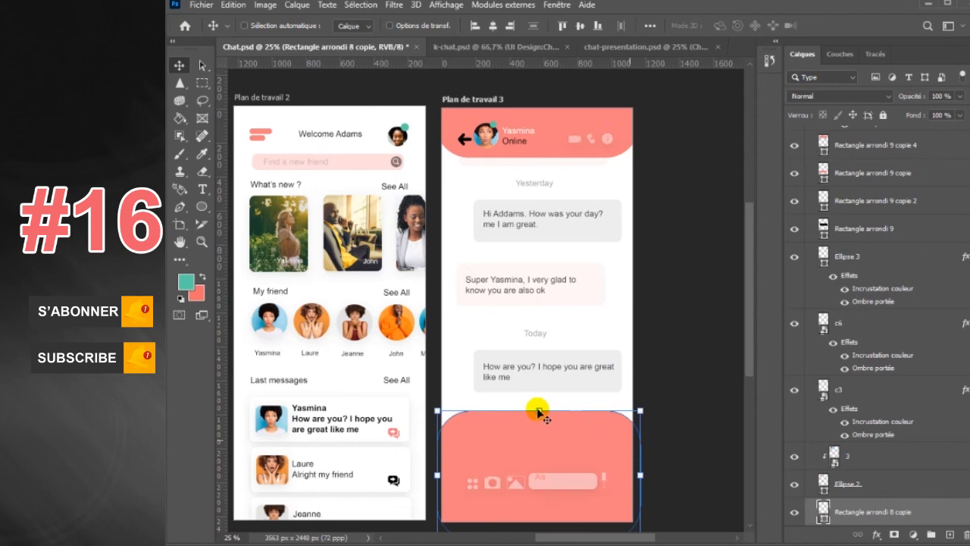
pyautogui.moveTo(539, 412); pyautogui.dragTo(537, 459)
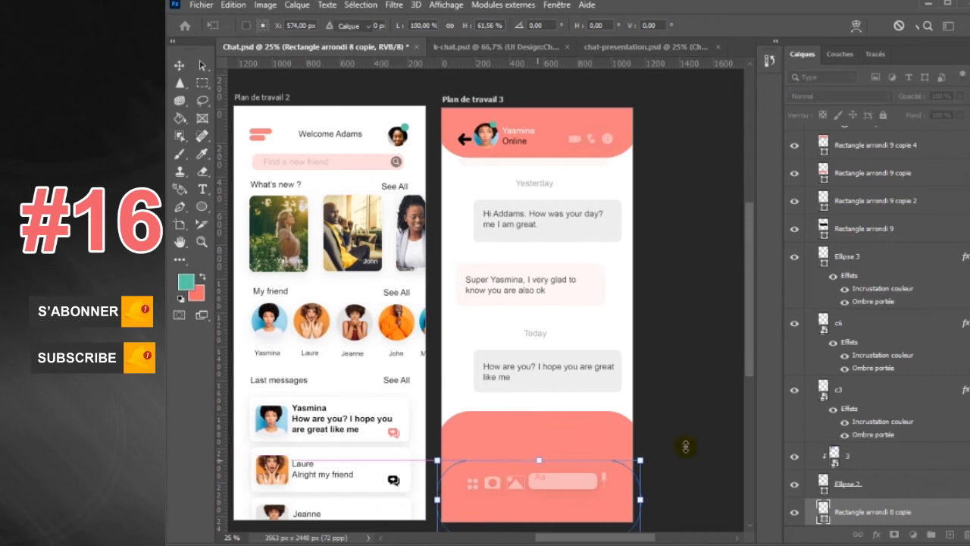
pyautogui.press('Return')
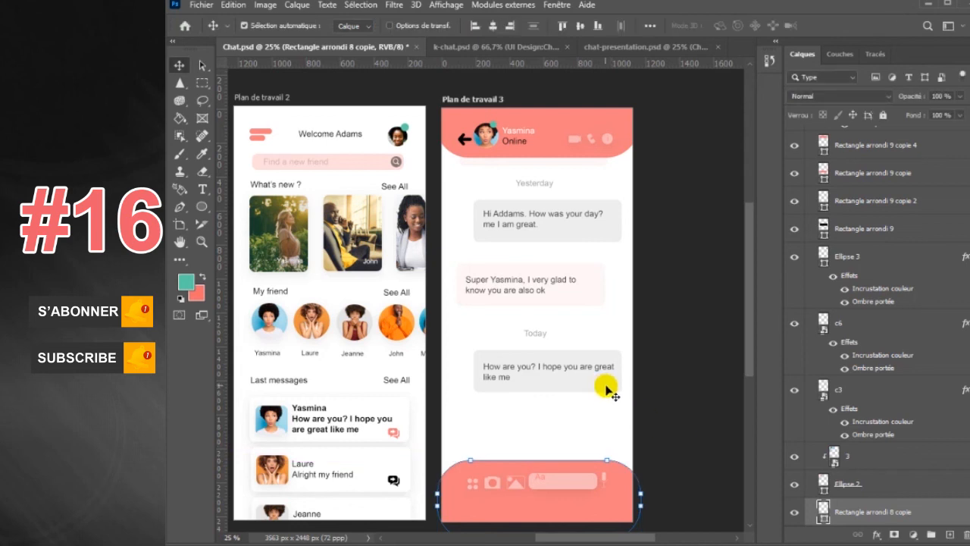
# - Duplicate the pale pink message bubble just above the footer and copy the last grey message's text into it
pyautogui.click(590, 301)
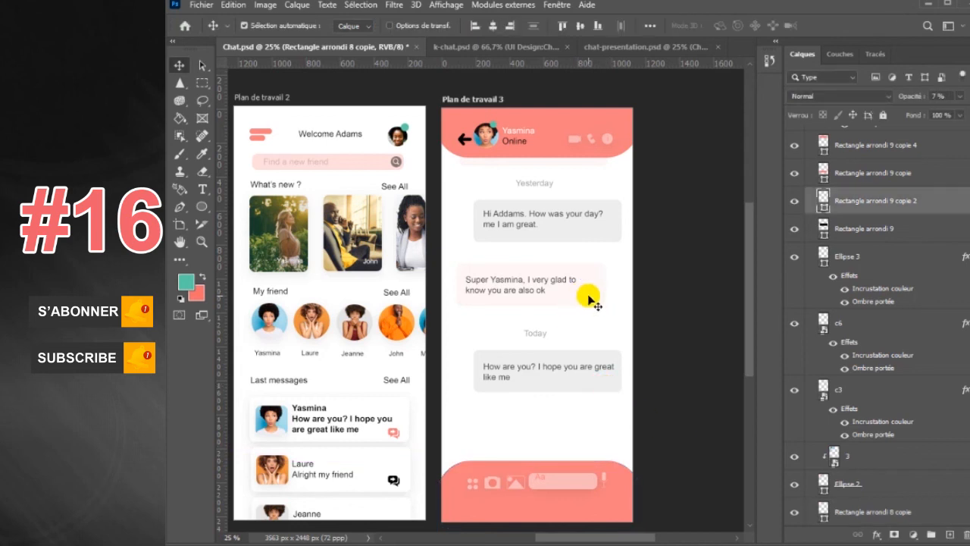
pyautogui.click(588, 300)
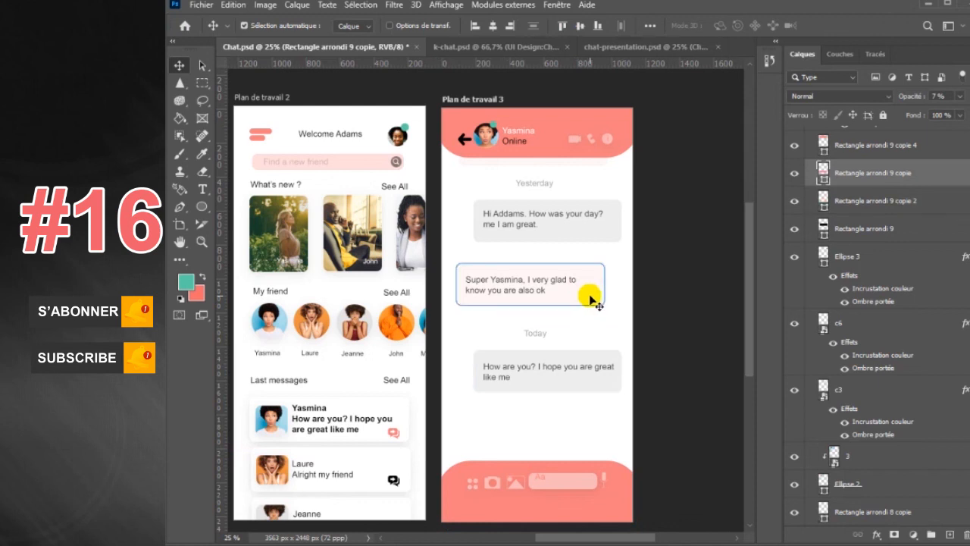
pyautogui.moveTo(591, 297); pyautogui.dragTo(590, 440)
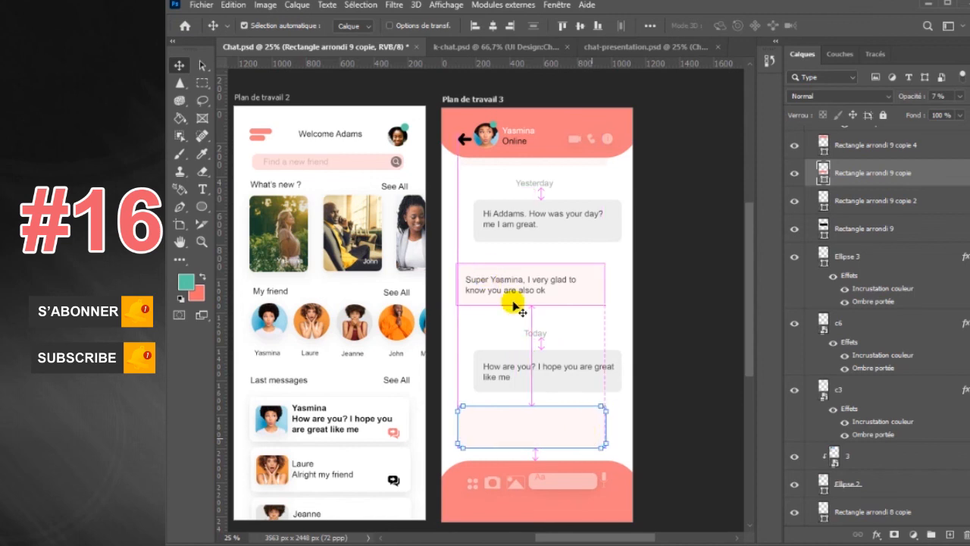
pyautogui.click(584, 368)
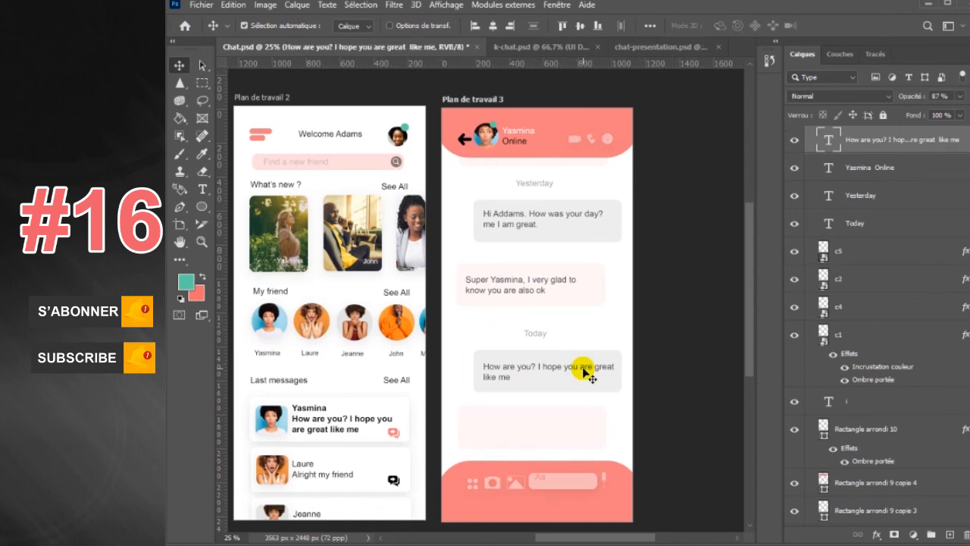
pyautogui.moveTo(583, 368); pyautogui.dragTo(570, 427)
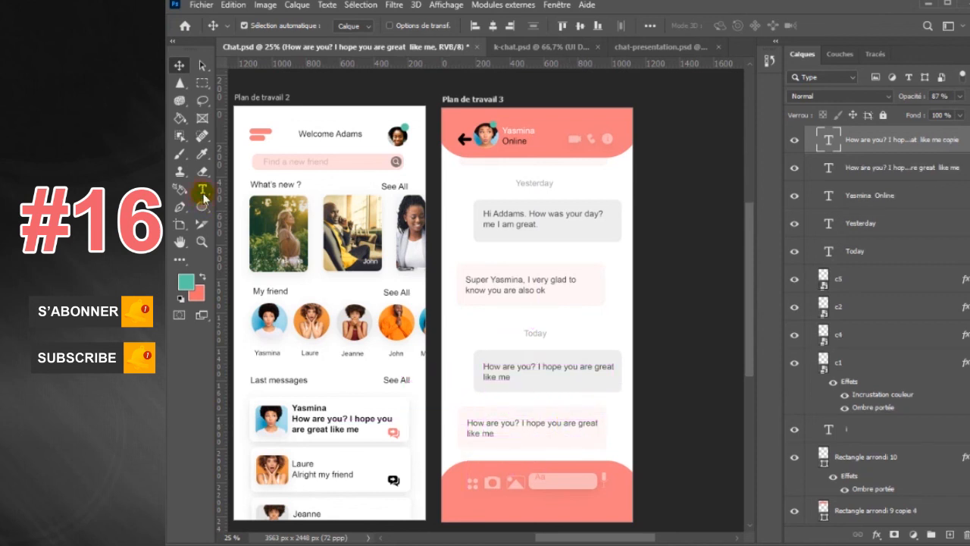
# - Replace the copied text in the lowest pink bubble with "Great", the contact's first name and "and you?"
pyautogui.press('t')
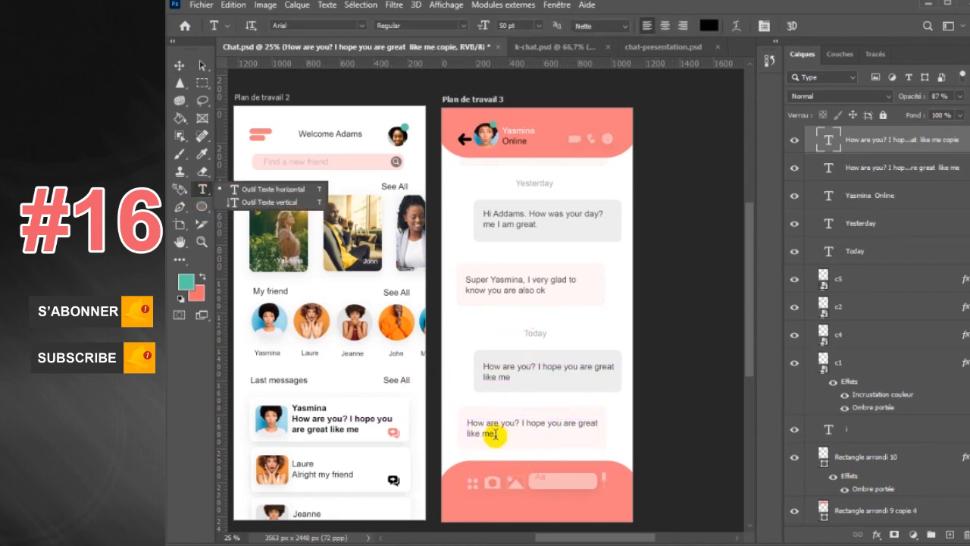
pyautogui.moveTo(493, 434); pyautogui.dragTo(466, 423)
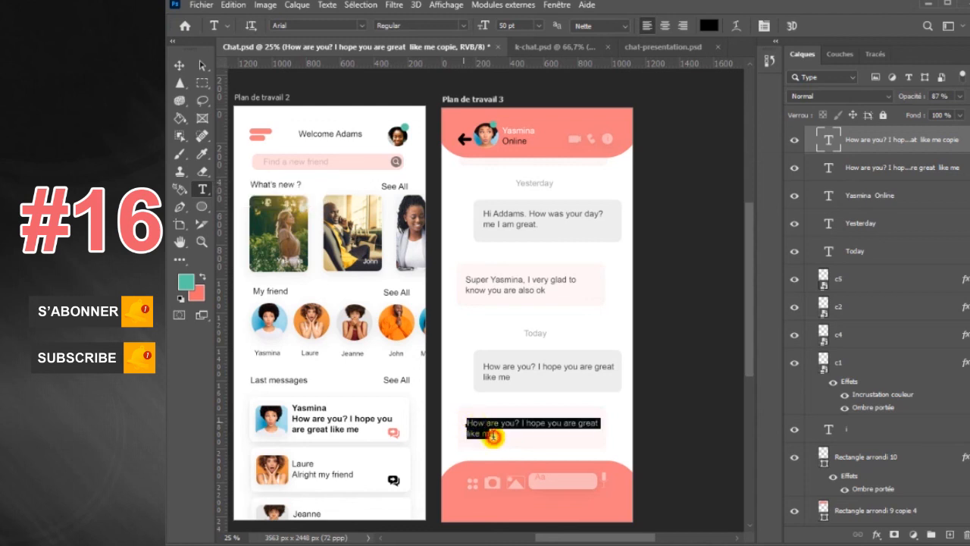
pyautogui.click(492, 435)
pyautogui.moveTo(493, 435); pyautogui.dragTo(458, 417)
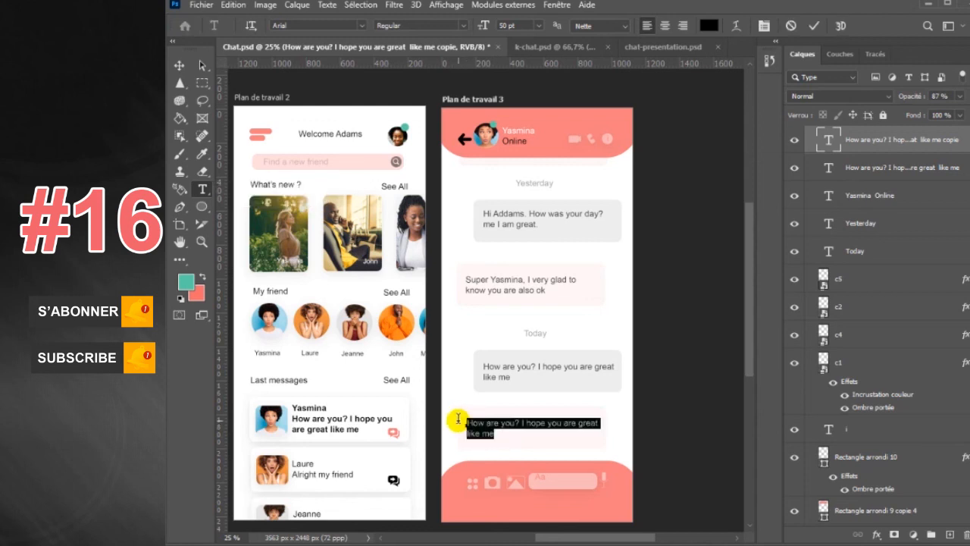
pyautogui.hotkey('ctrl', 'Right')
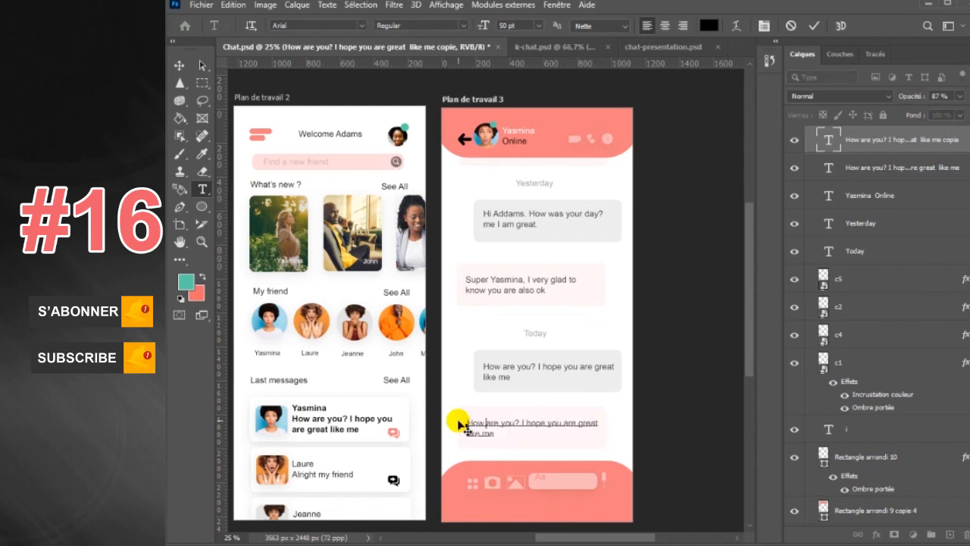
pyautogui.write('great Yasmina and y')
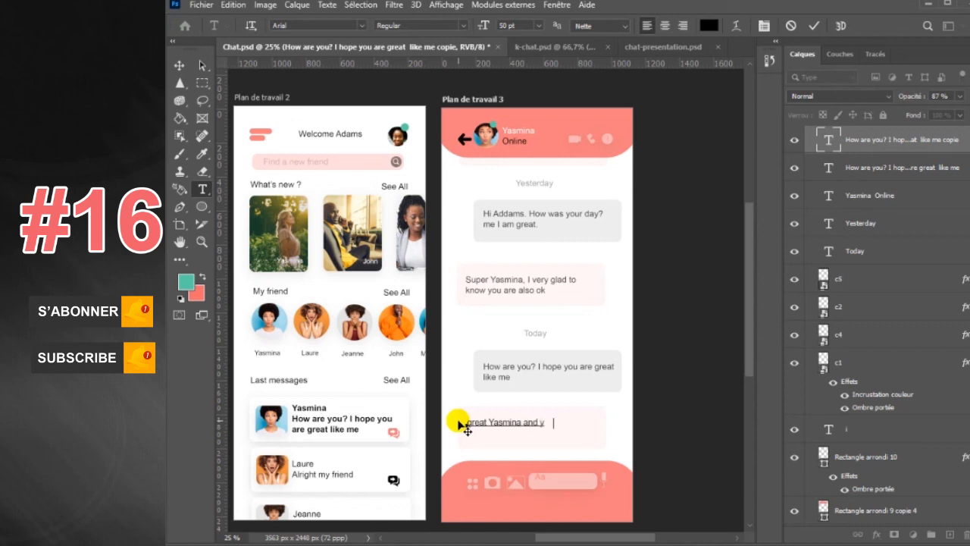
pyautogui.write('?')
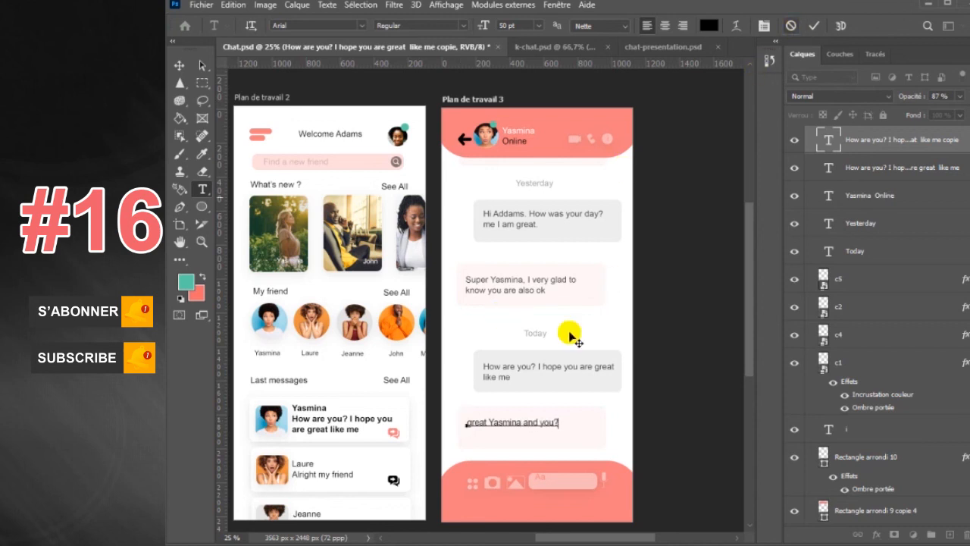
pyautogui.click(471, 424)
pyautogui.press('Delete')
pyautogui.write('G')
pyautogui.click(815, 26)
pyautogui.click(180, 67)
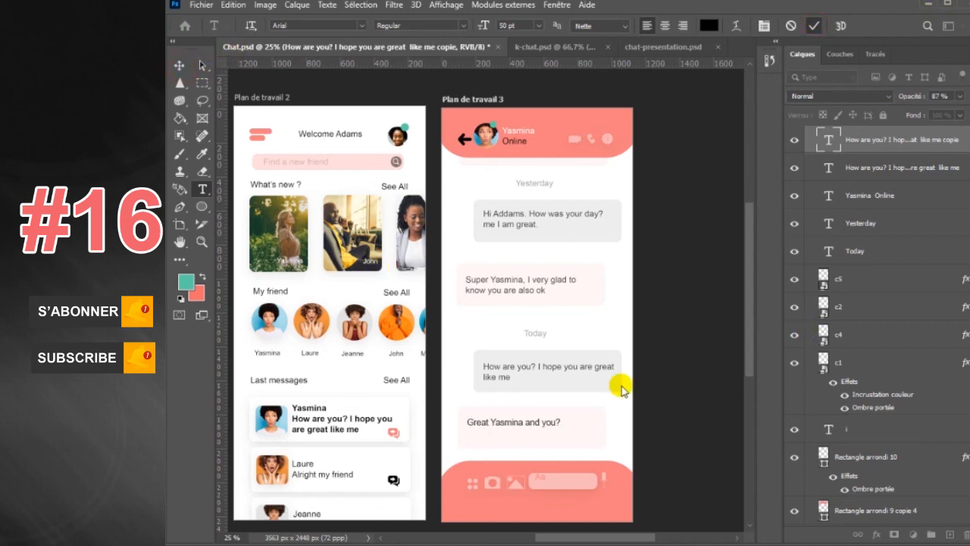
# - Nudge the new reply text down about 20 px to centre it vertically in its pink bubble
pyautogui.click(545, 427)
pyautogui.hotkey('shift', 'Down')
pyautogui.hotkey('shift', 'Down')
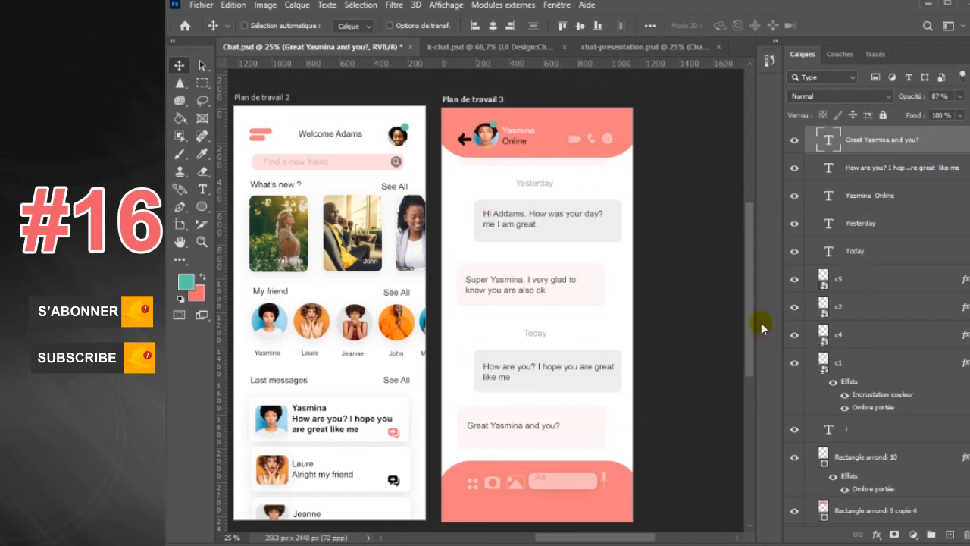
pyautogui.hotkey('ctrl', '-')
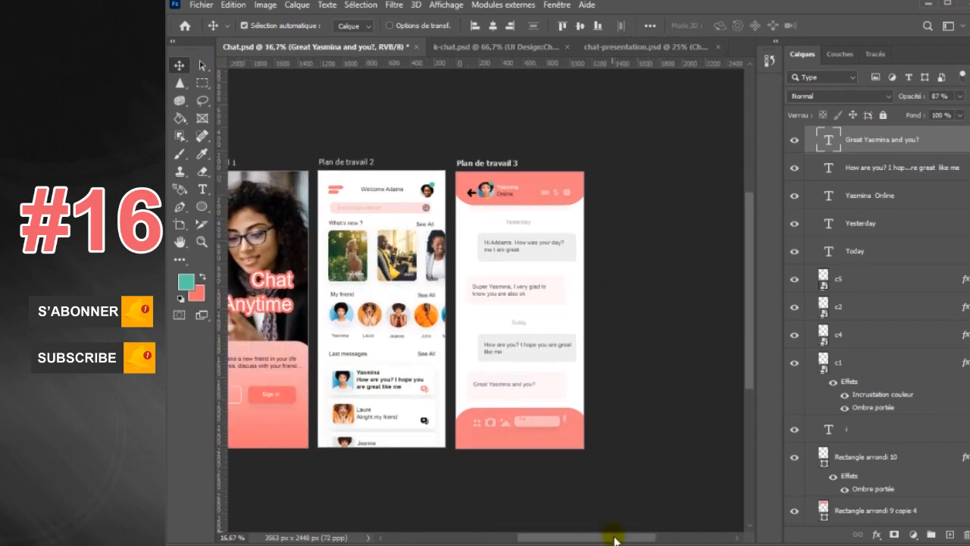
pyautogui.moveTo(609, 537); pyautogui.dragTo(584, 538)
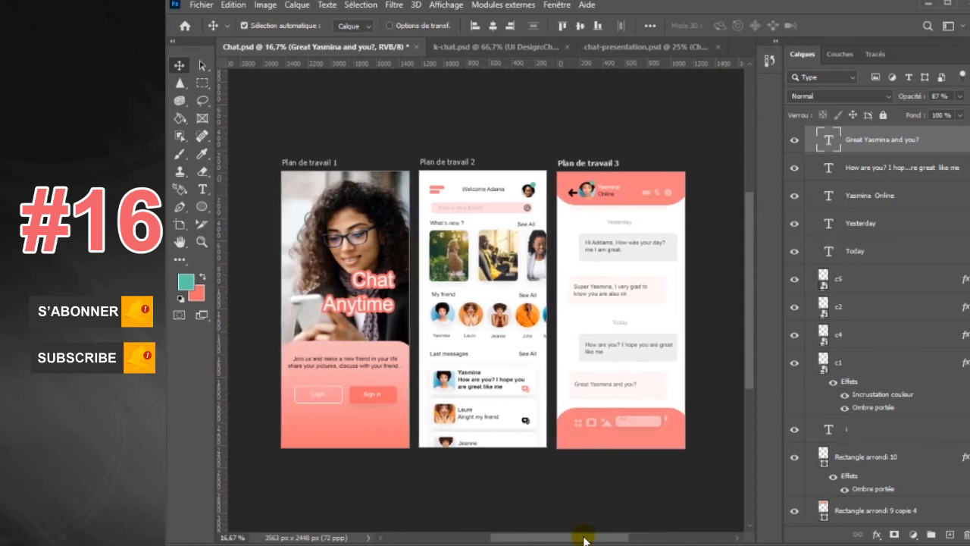